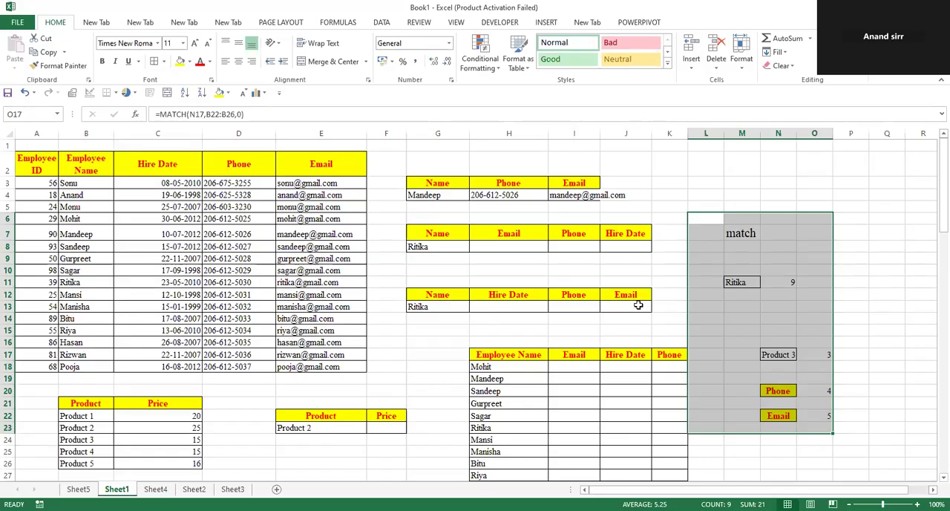
# Clear the practice MATCH entries in L6:O23 and the phone and email results in H4:J5
pyautogui.click(777, 278)
pyautogui.moveTo(497, 193); pyautogui.dragTo(638, 204)
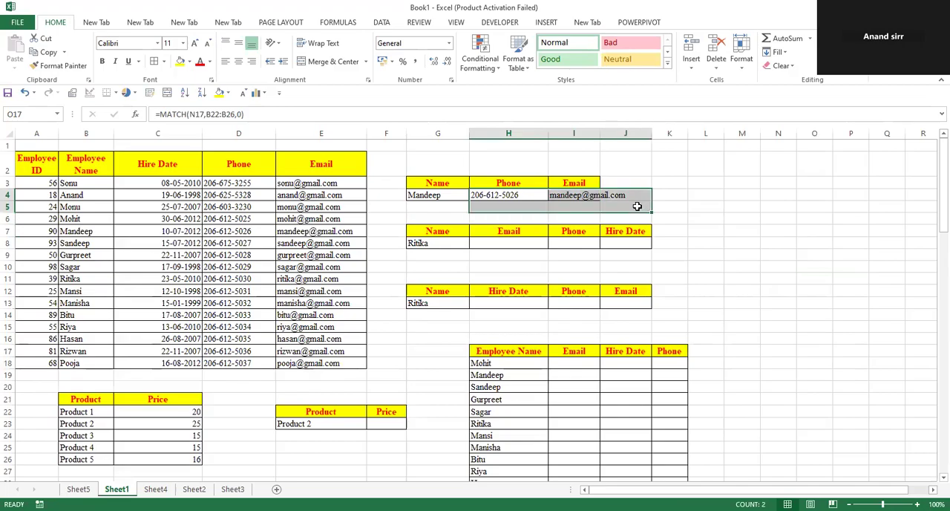
pyautogui.press('Delete')
pyautogui.click(695, 198)
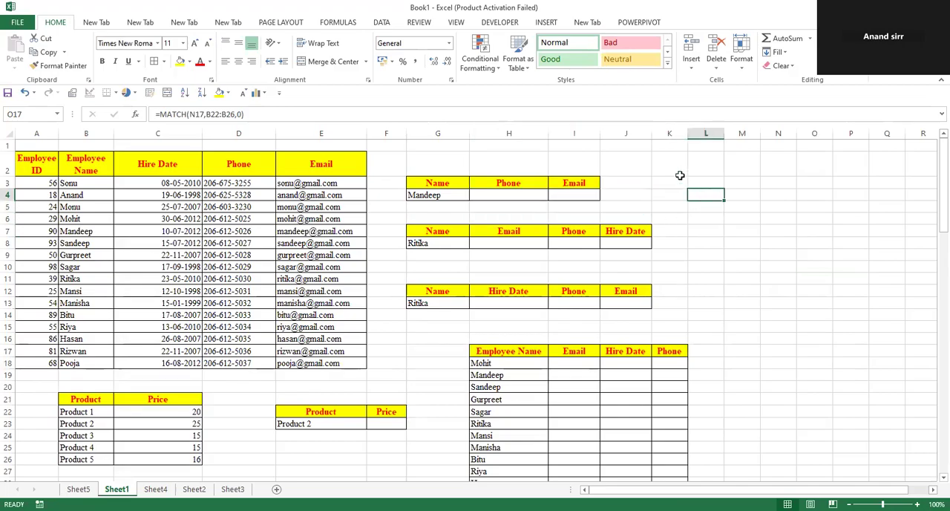
pyautogui.click(677, 172)
pyautogui.click(520, 171)
pyautogui.write('v')
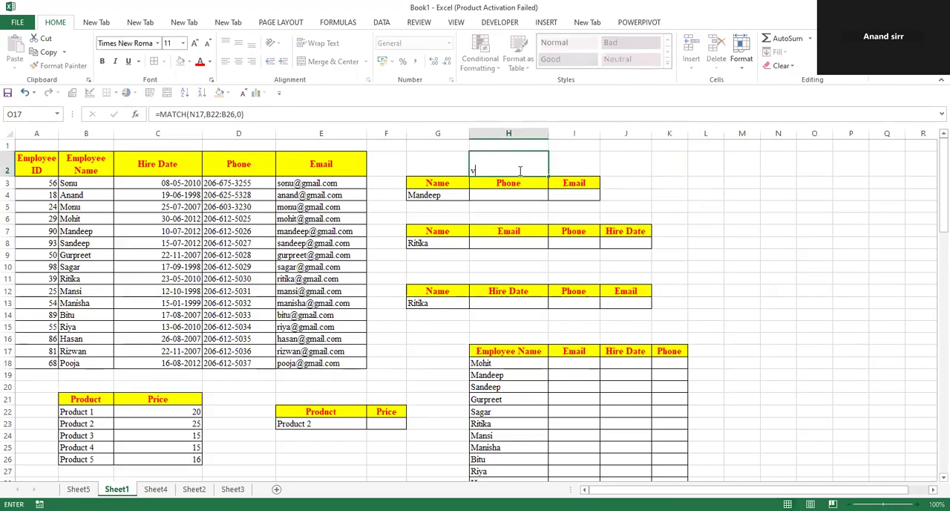
pyautogui.write('loo')
pyautogui.press('Escape')
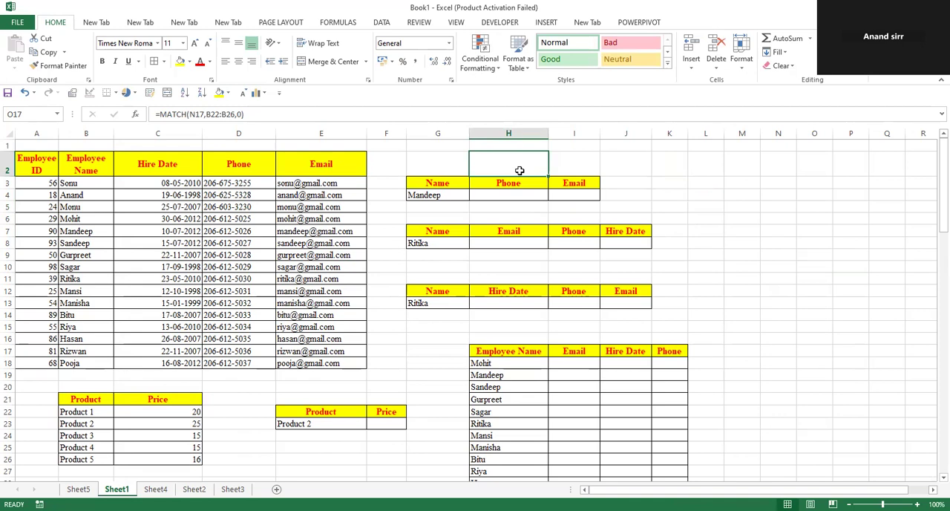
# Start a VLOOKUP formula in I18 with H18 as the lookup value and absolute range $B$3:$E$18 as the table array
pyautogui.click(577, 360)
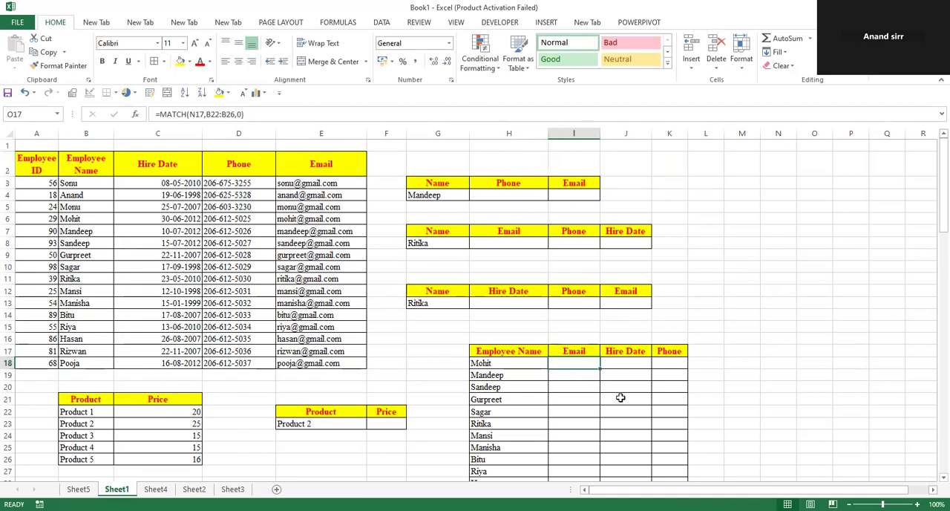
pyautogui.scroll(-1, 622, 397)
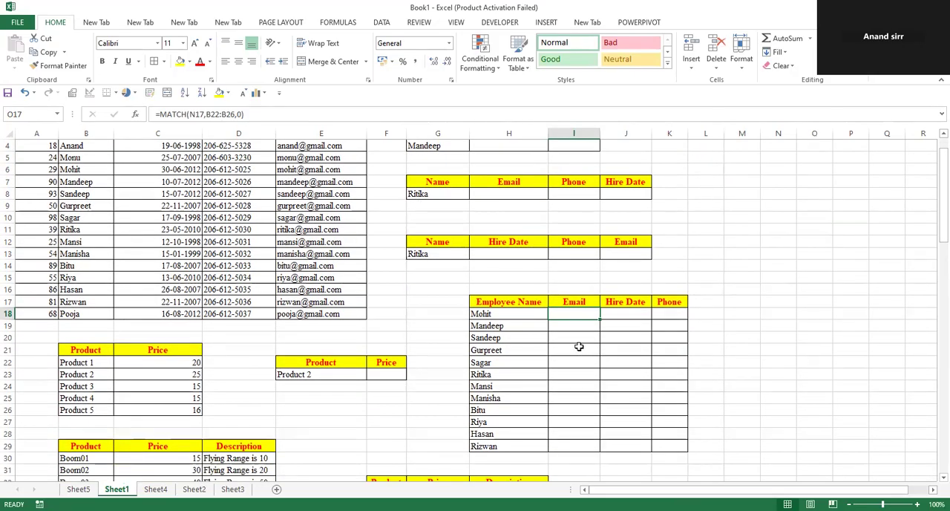
pyautogui.write('=')
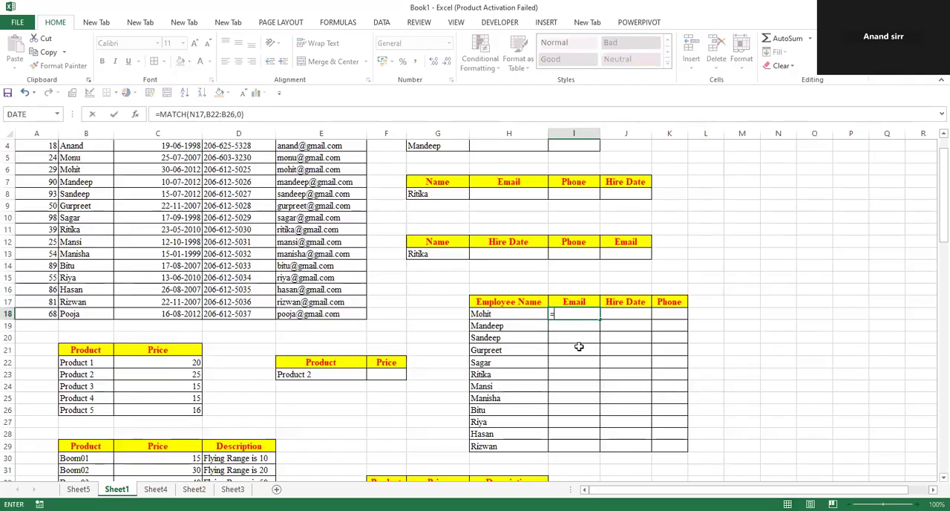
pyautogui.write('vlo')
pyautogui.press('Tab')
pyautogui.click(499, 313)
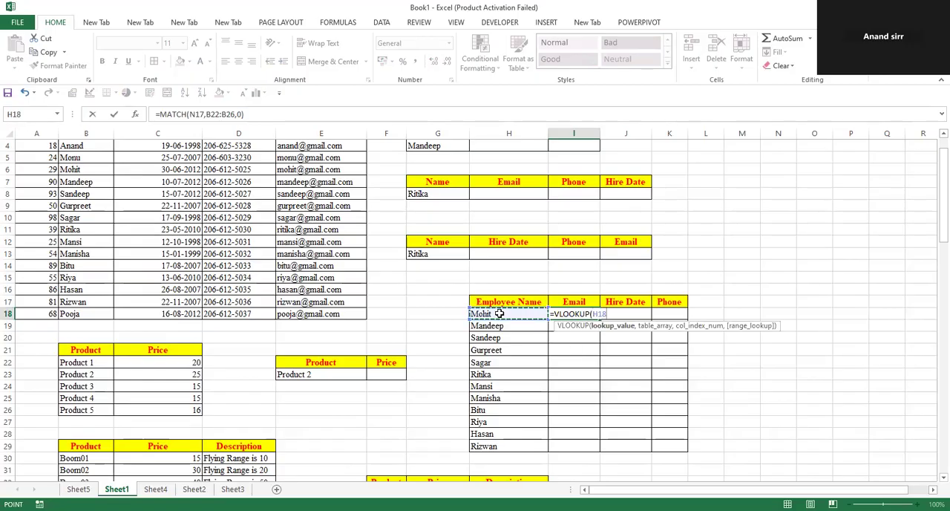
pyautogui.write(',')
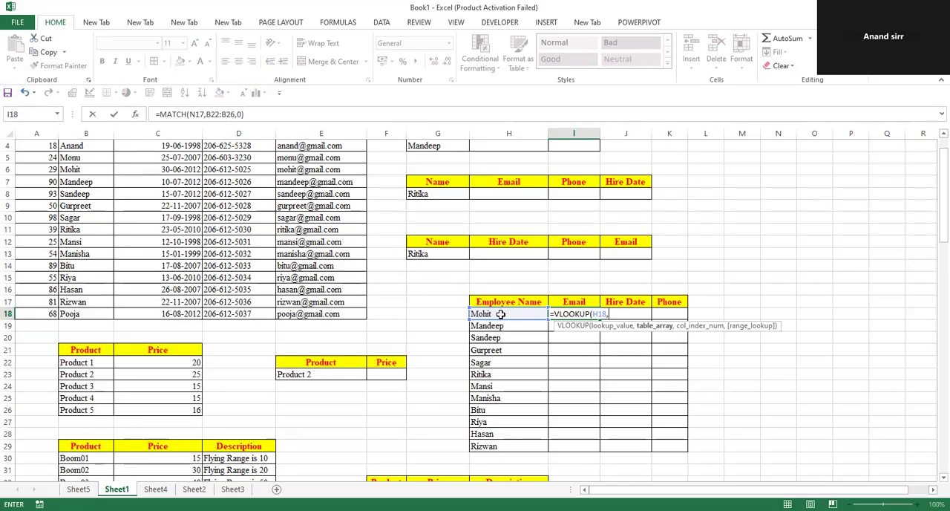
pyautogui.scroll(1, 501, 315)
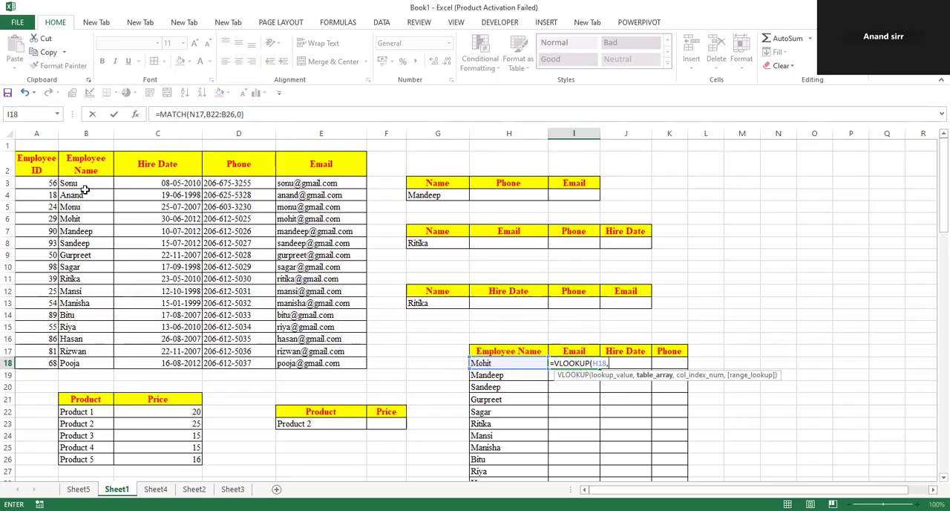
pyautogui.moveTo(83, 189); pyautogui.dragTo(338, 363)
pyautogui.press('F4')
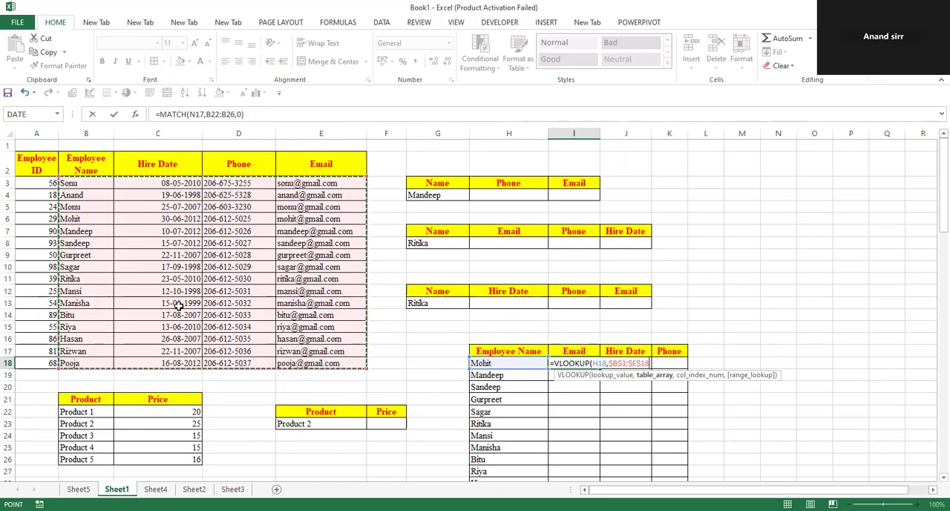
# Complete the I18 formula with MATCH(I17,$B$2:$E$2,0) as the column index and 0 for an exact match
pyautogui.write(',')
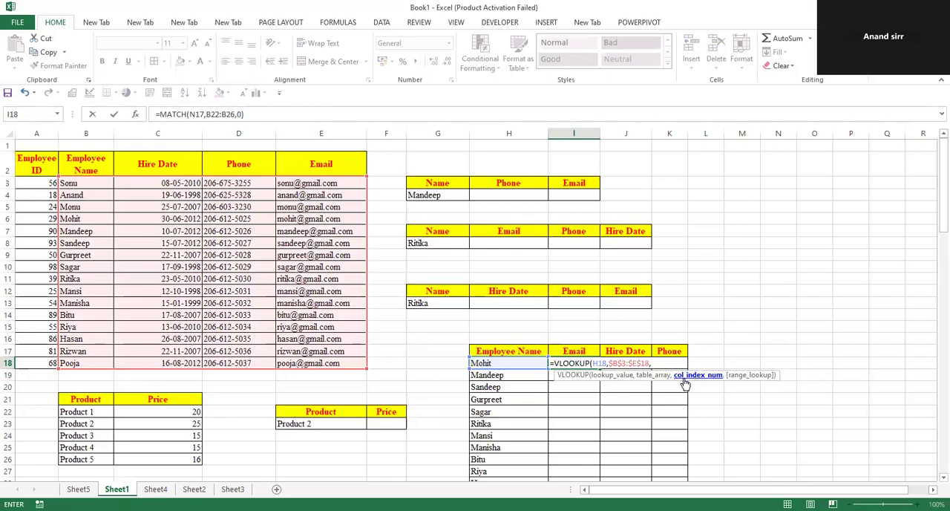
pyautogui.write('match')
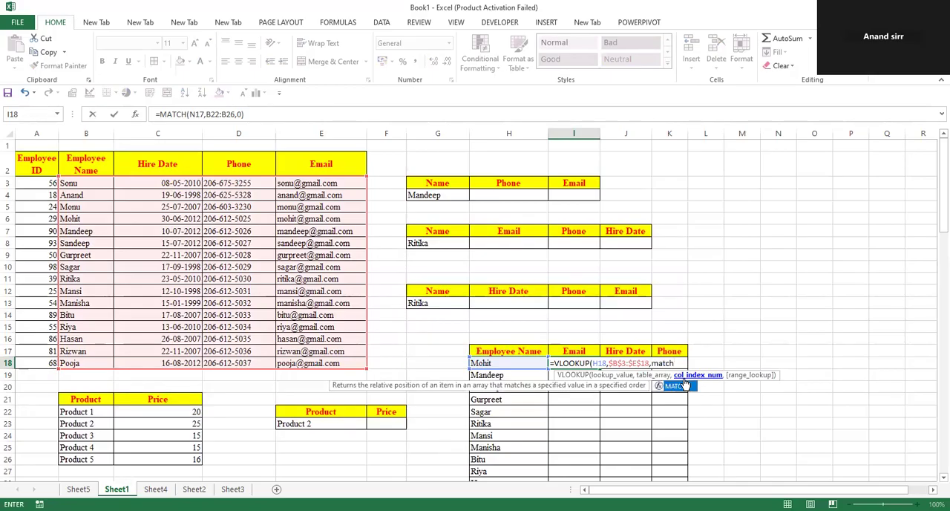
pyautogui.doubleClick(684, 384)
pyautogui.click(582, 350)
pyautogui.write(',')
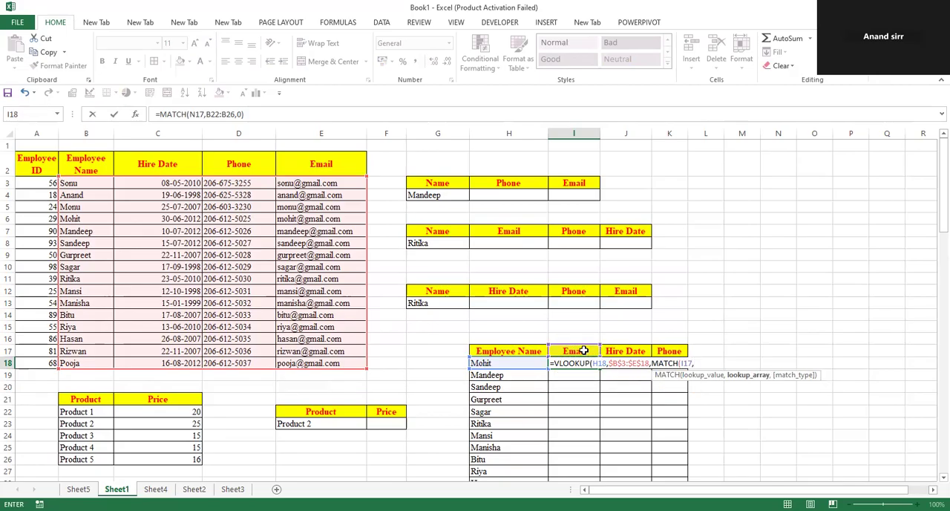
pyautogui.click(101, 161)
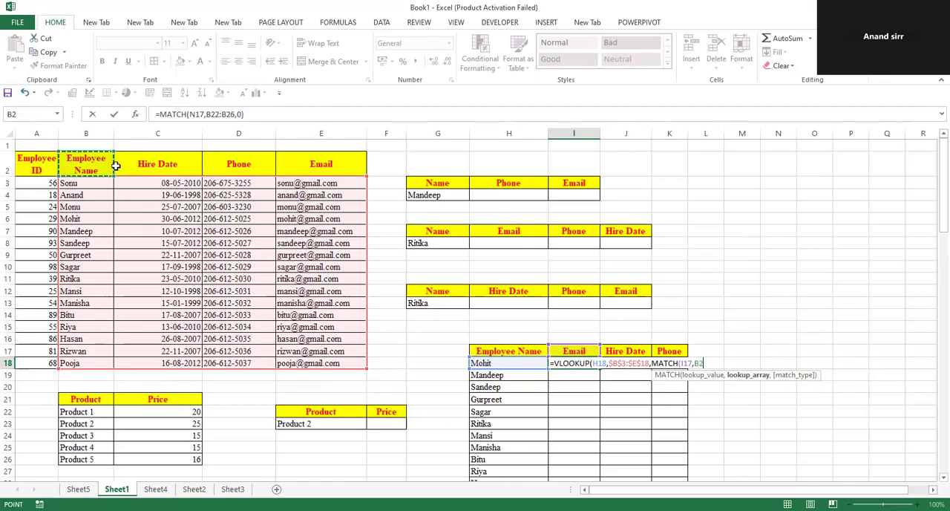
pyautogui.keyDown('shift'); pyautogui.click(290, 166); pyautogui.keyUp('shift')
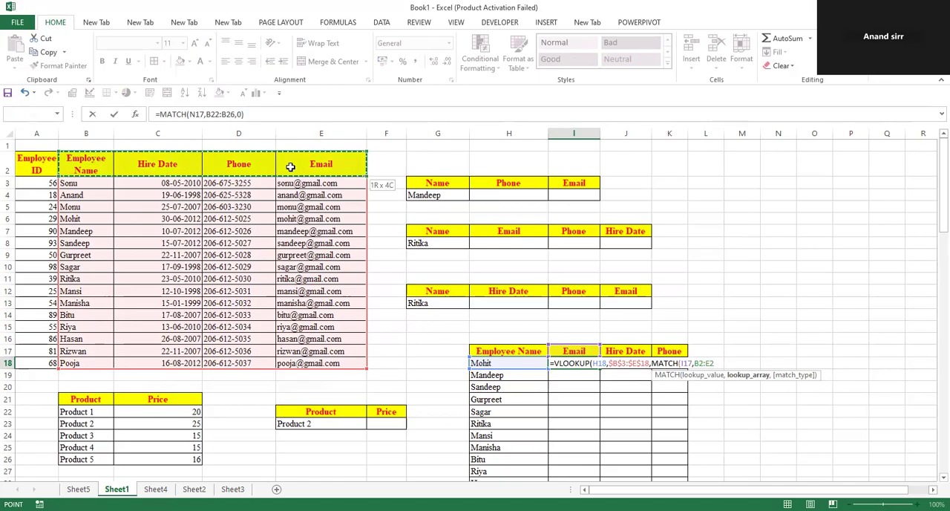
pyautogui.press('F4')
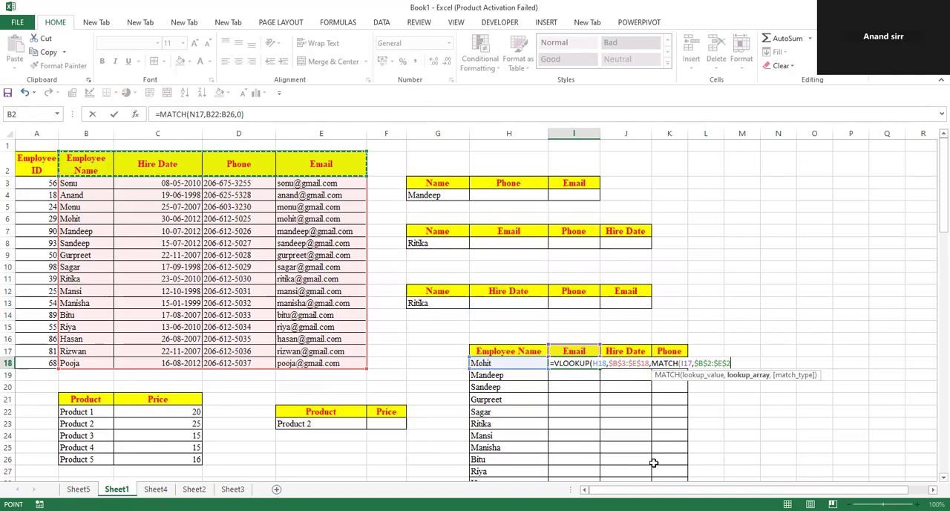
pyautogui.write(',0')
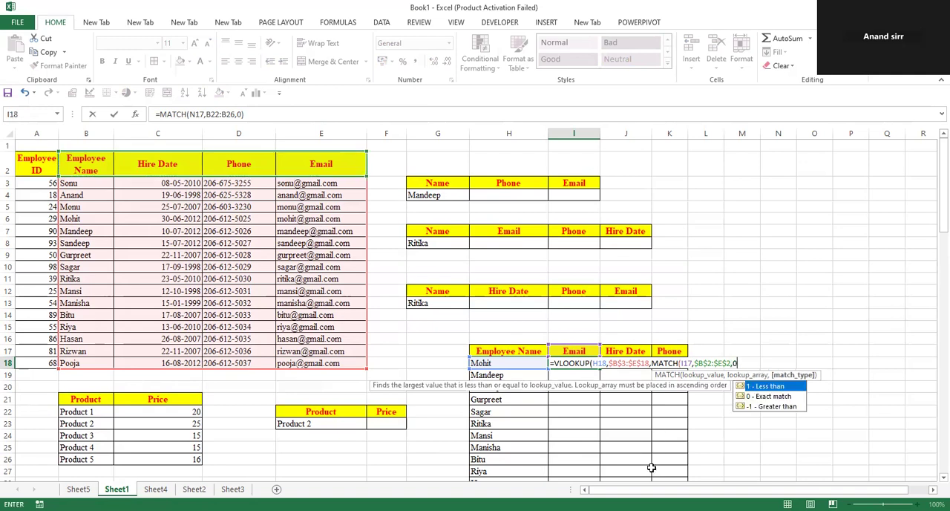
pyautogui.write(')')
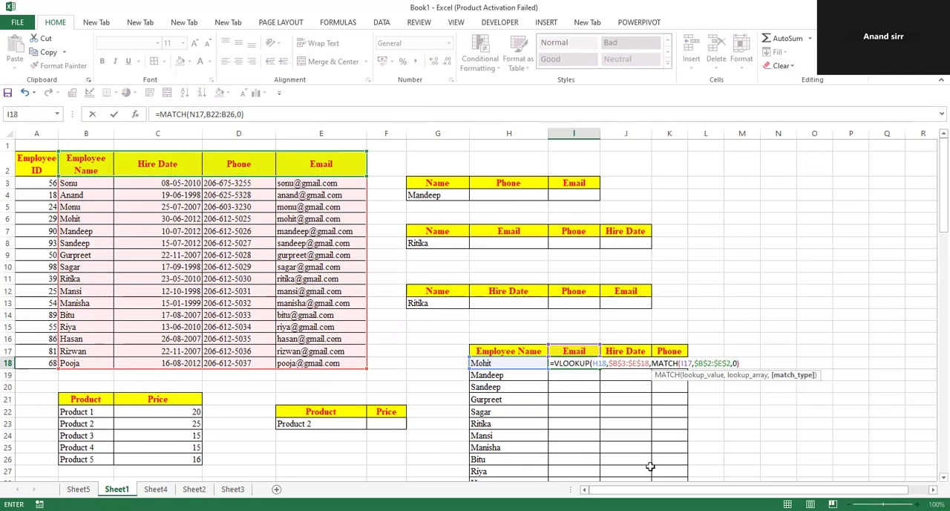
pyautogui.write(',0')
pyautogui.press('Return')
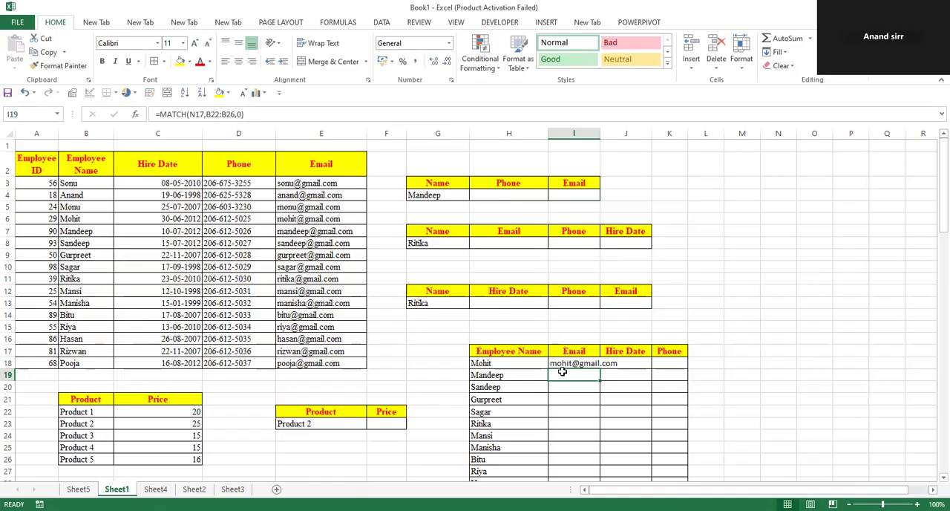
# Examine the I18 formula together with the employee data, the header row and the lookup cell it refers to
pyautogui.scroll(-1, 563, 371)
pyautogui.click(566, 315)
pyautogui.doubleClick(565, 314)
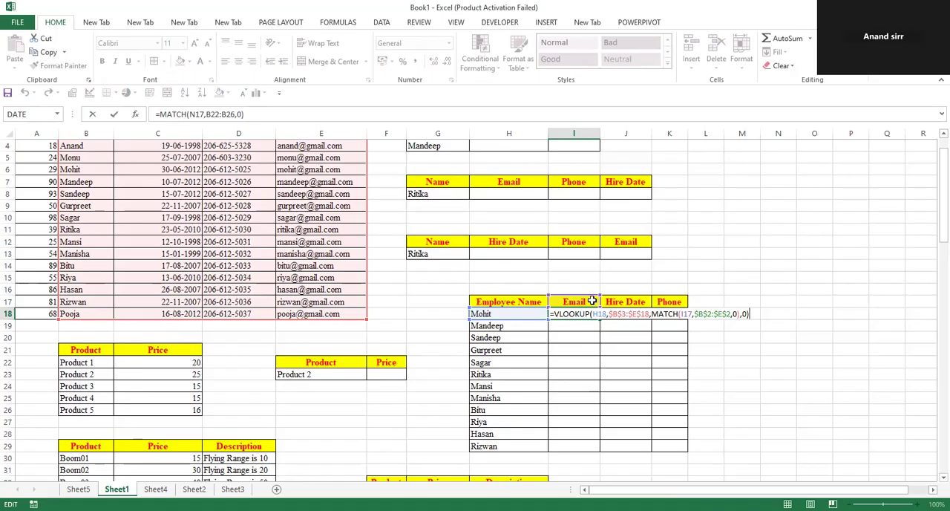
pyautogui.click(834, 420)
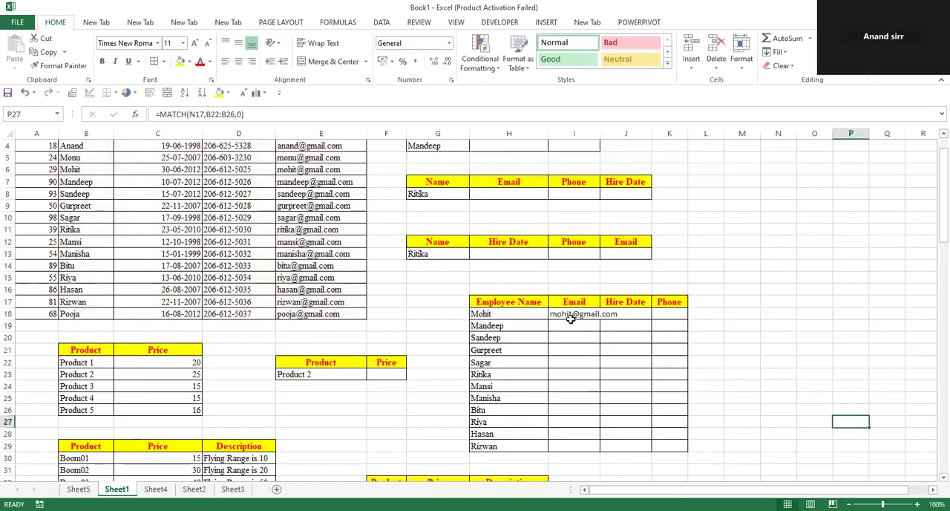
pyautogui.moveTo(329, 313); pyautogui.dragTo(45, 206)
pyautogui.scroll(1, 183, 254)
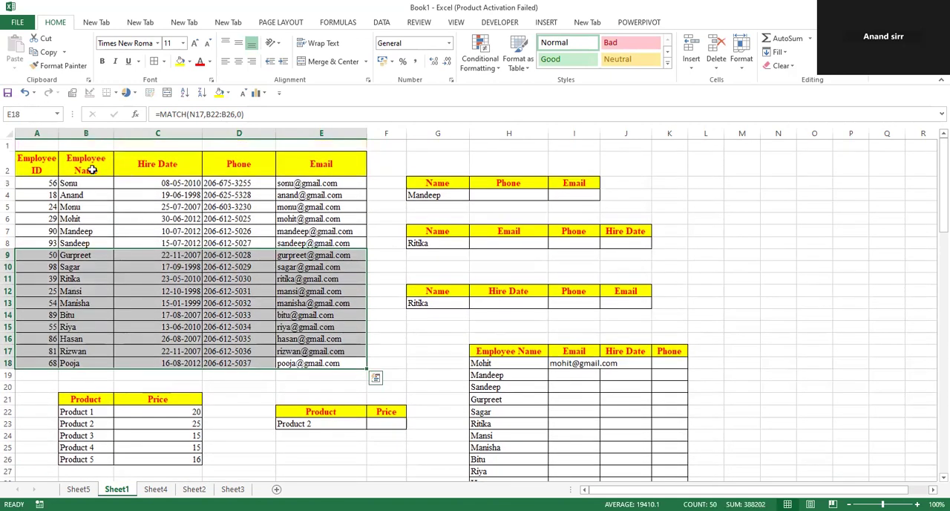
pyautogui.moveTo(91, 169); pyautogui.dragTo(364, 170)
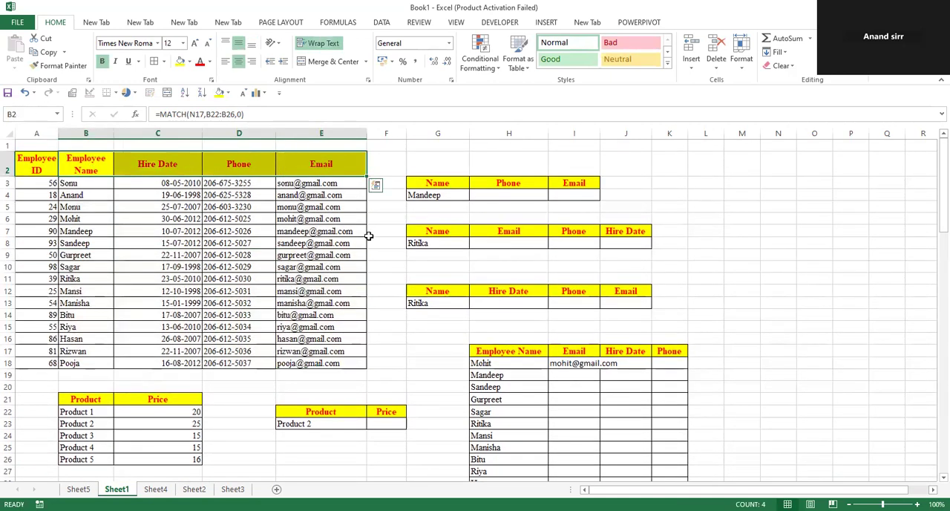
pyautogui.scroll(-1, 575, 335)
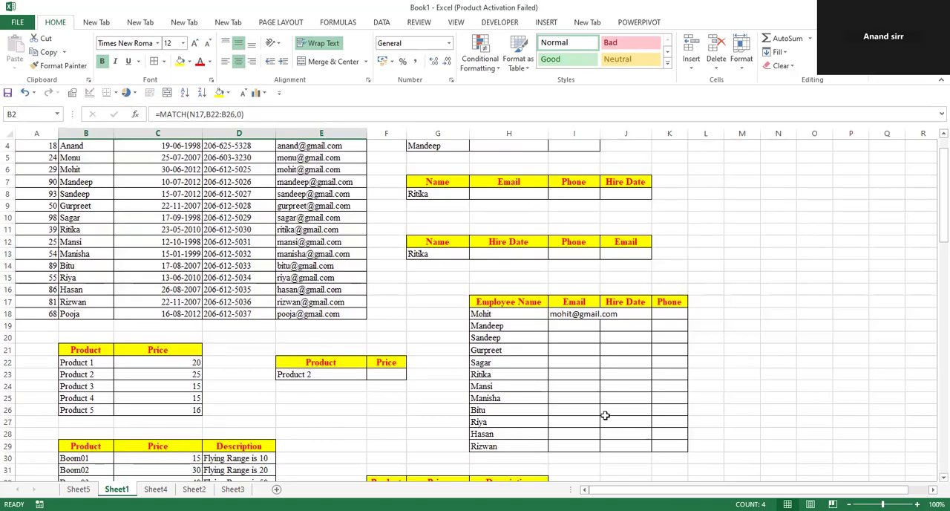
pyautogui.click(496, 317)
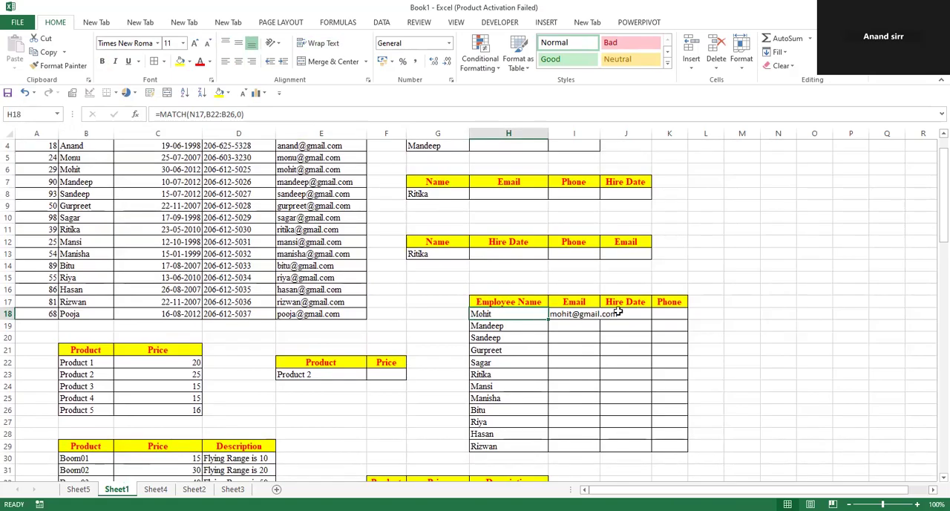
# Fill the I18 formula right and down through I18:K29 and widen columns I to K to fit their contents
pyautogui.moveTo(583, 314); pyautogui.dragTo(671, 438)
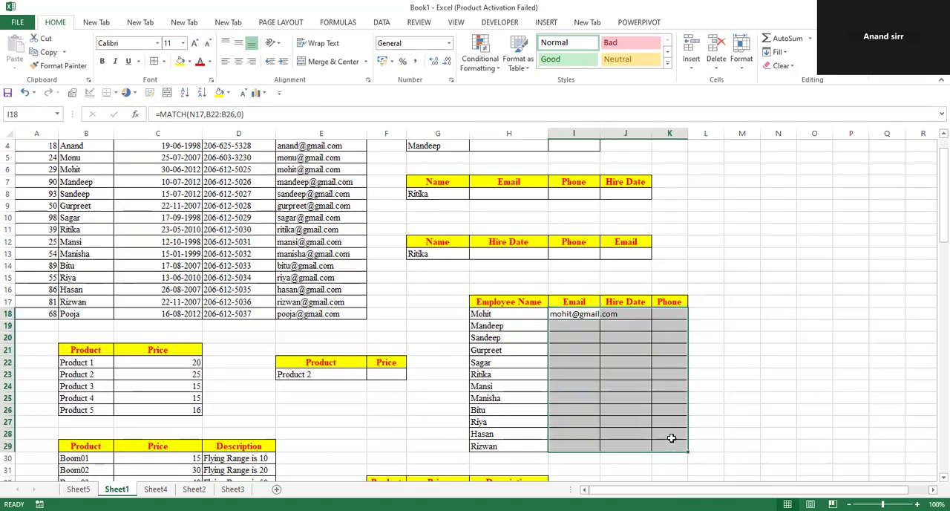
pyautogui.hotkey('ctrl', 'r')
pyautogui.hotkey('ctrl', 'd')
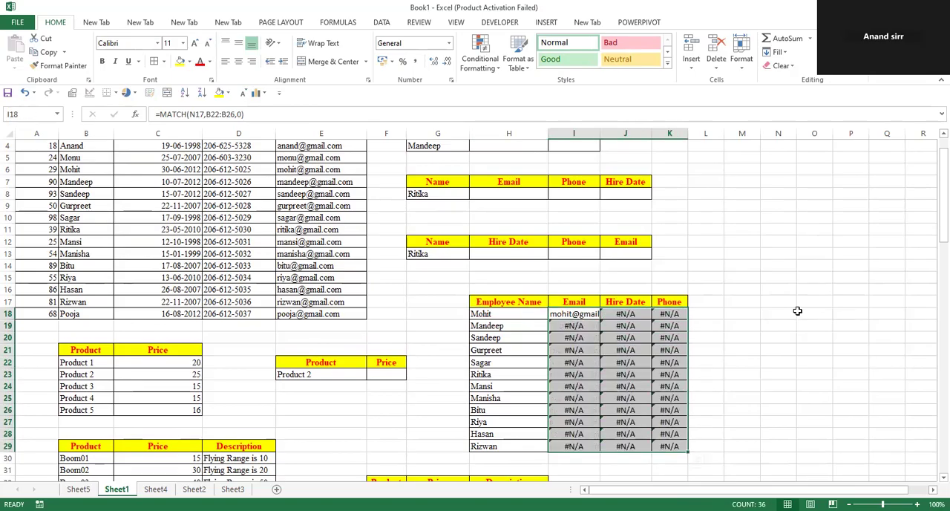
pyautogui.moveTo(596, 134); pyautogui.dragTo(691, 134)
# Examine the formulas in I18 and J18, comparing their lookup value and header cell references
pyautogui.click(604, 314)
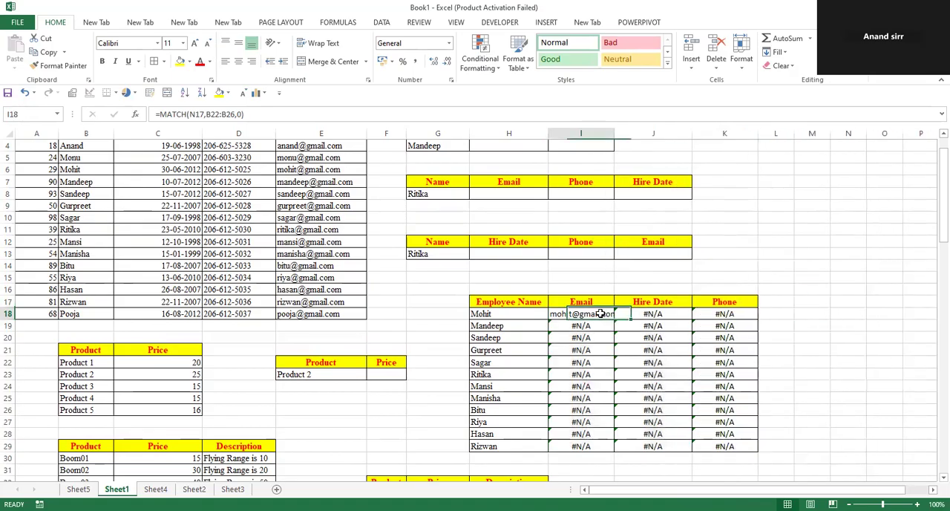
pyautogui.press('F2')
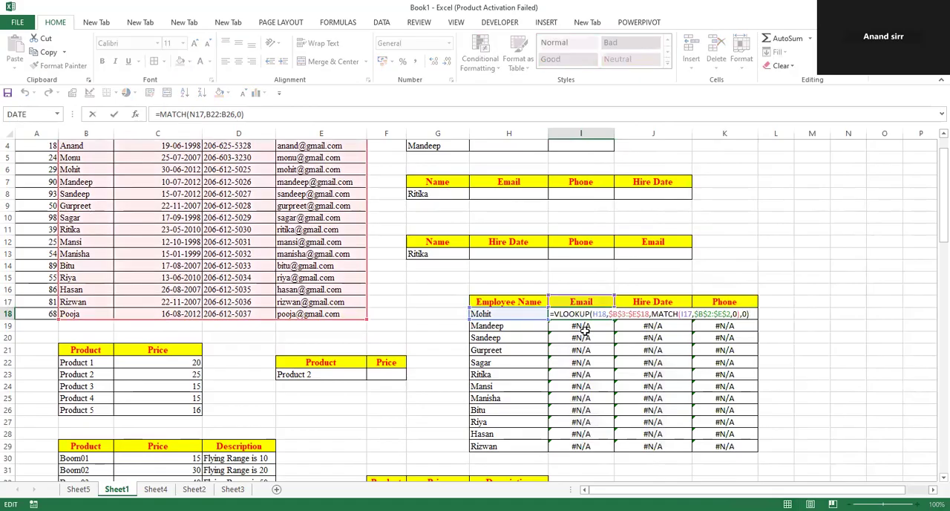
pyautogui.click(594, 362)
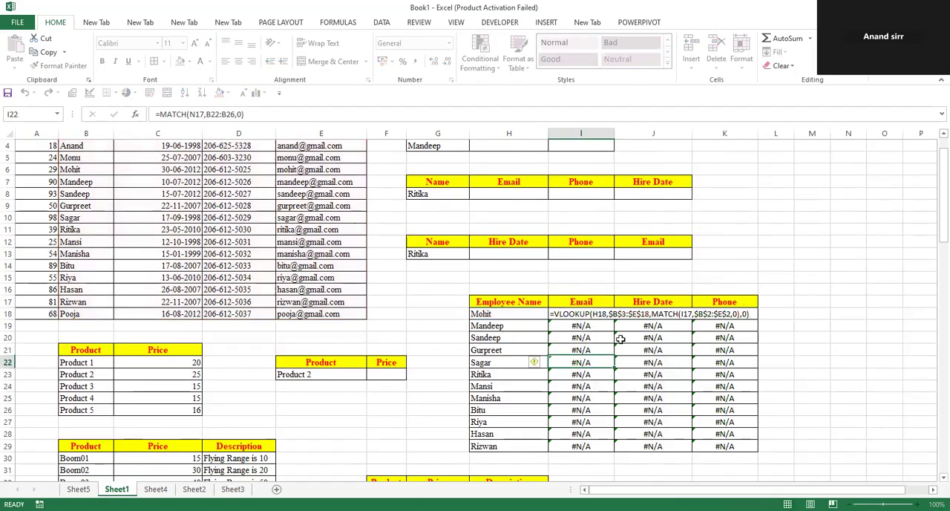
pyautogui.click(645, 315)
pyautogui.press('F2')
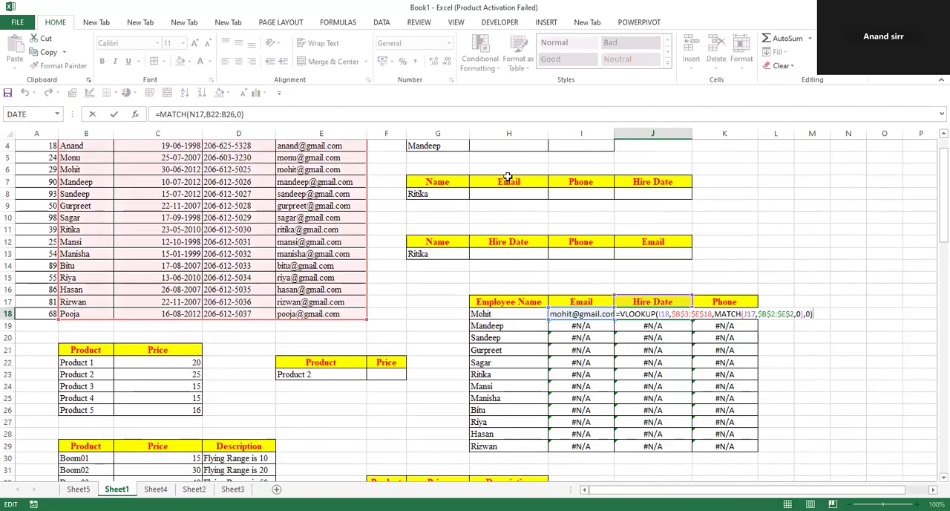
pyautogui.click(505, 314)
pyautogui.click(573, 313)
pyautogui.press('F2')
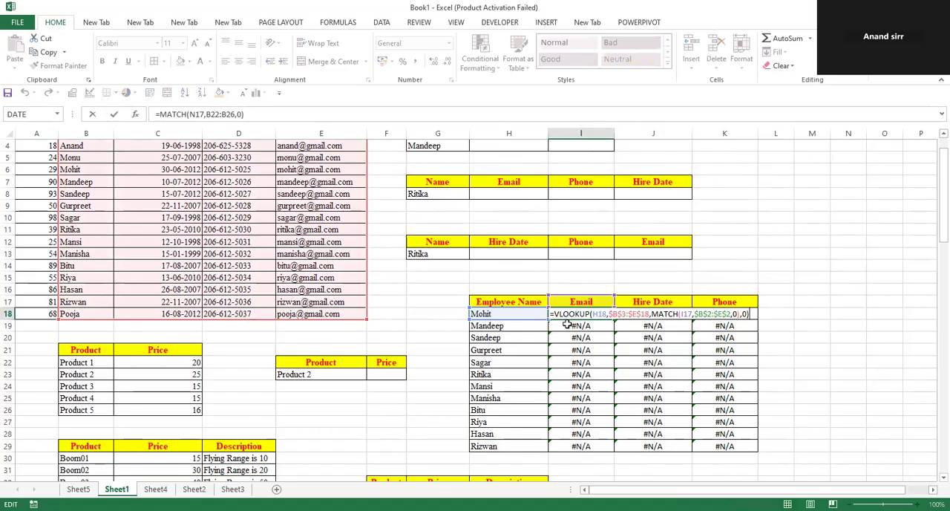
pyautogui.click(525, 335)
pyautogui.click(564, 314)
pyautogui.press('F2')
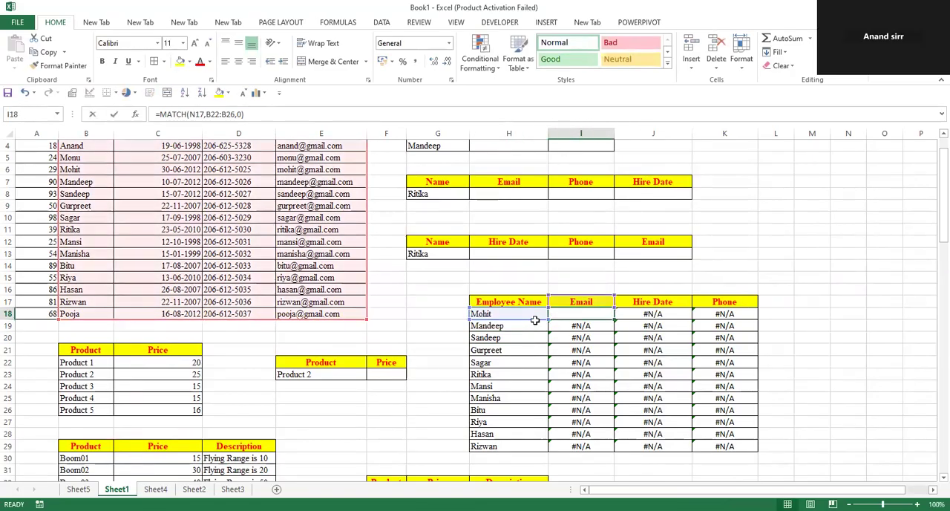
pyautogui.press('Return')
pyautogui.click(660, 314)
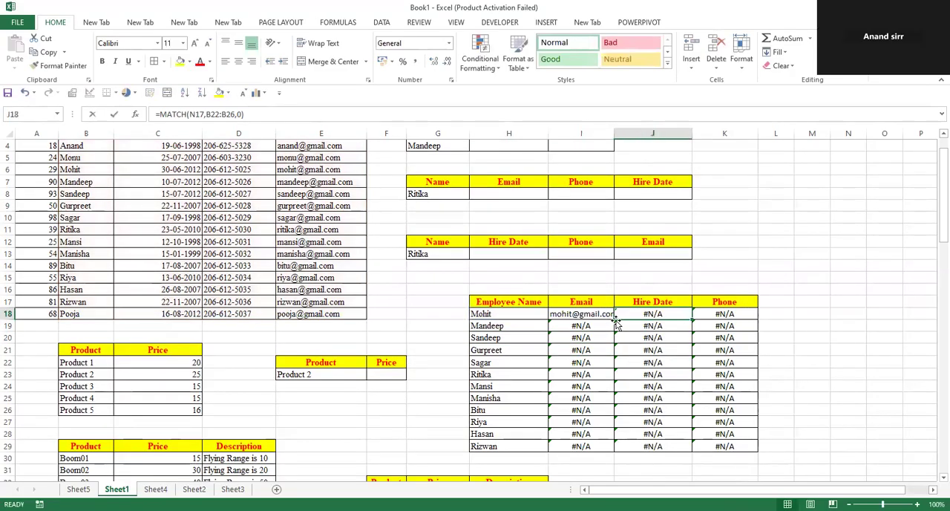
# Examine the formulas in J18 and K18, checking which lookup value and header cell each one references
pyautogui.press('F2')
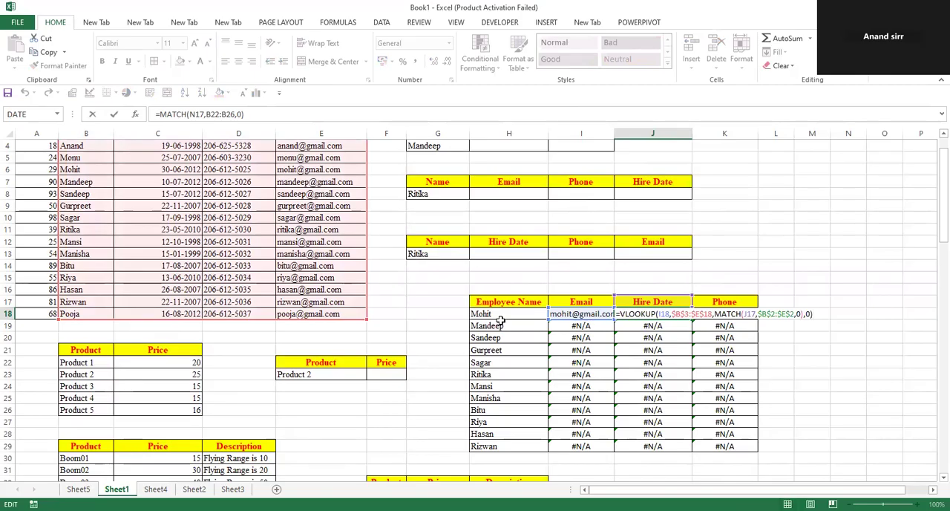
pyautogui.press('Return')
pyautogui.click(724, 314)
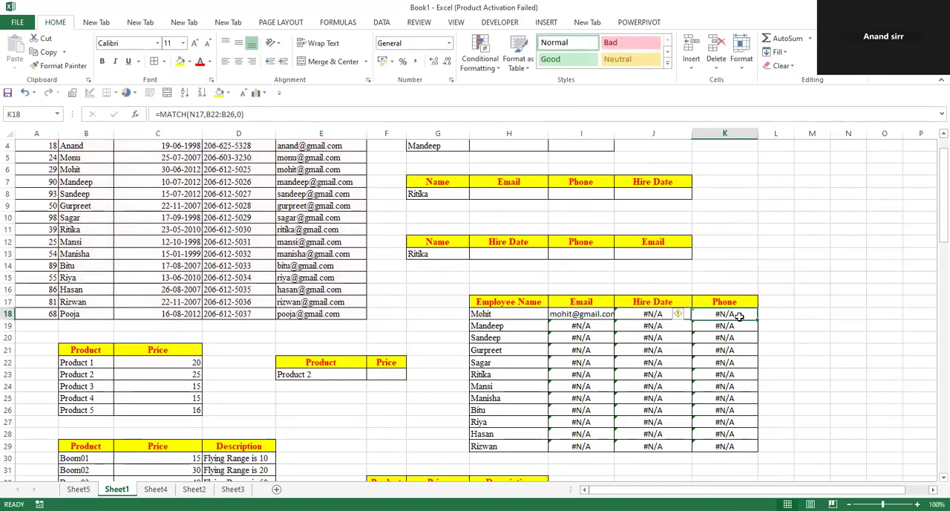
pyautogui.press('F2')
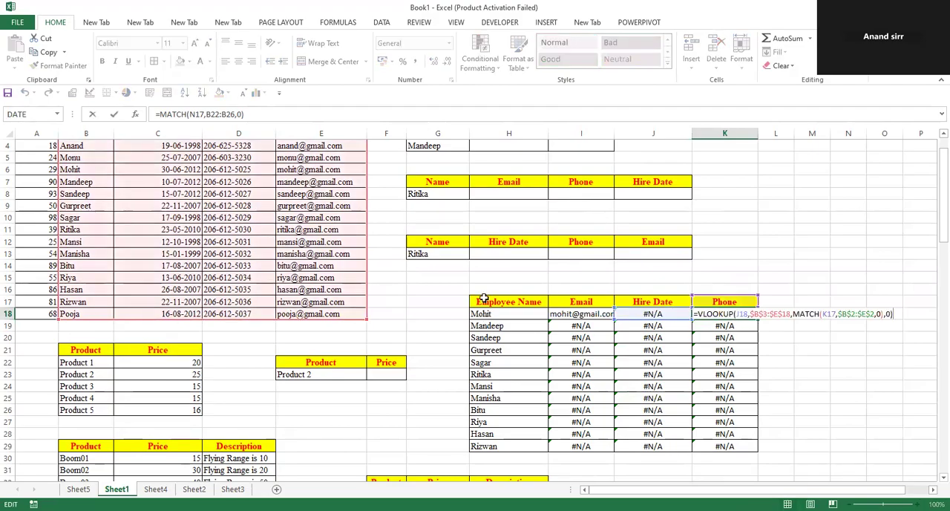
pyautogui.click(650, 320)
pyautogui.click(803, 432)
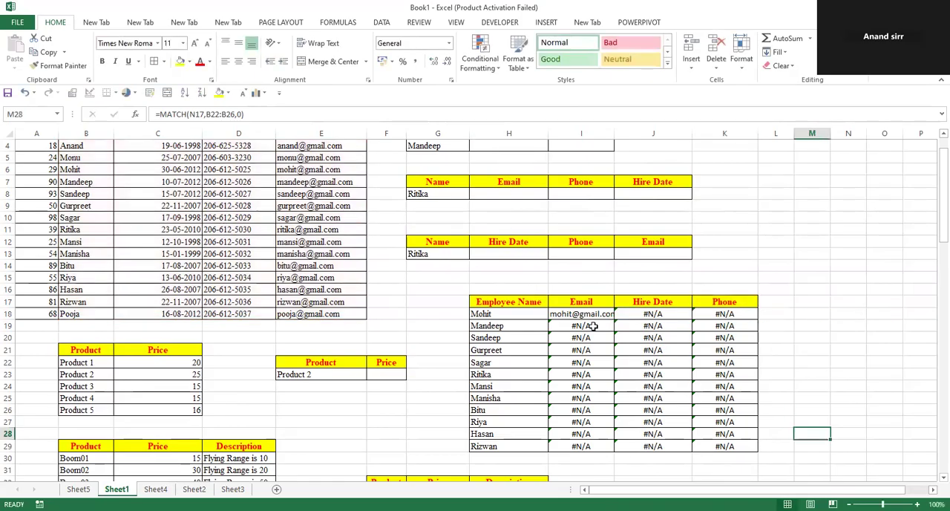
# Examine the formulas down the Email column from I18 to I29, comparing their lookup value and header cell references
pyautogui.click(584, 313)
pyautogui.doubleClick(581, 313)
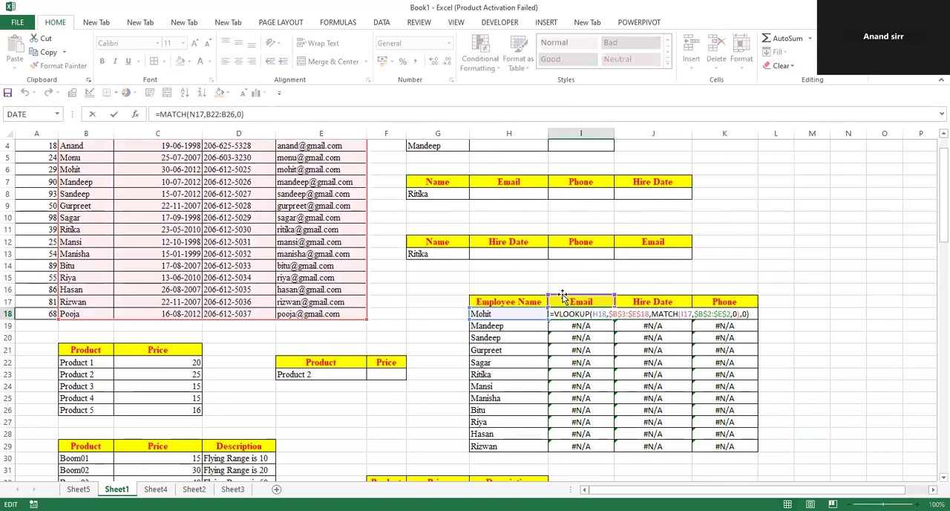
pyautogui.doubleClick(575, 325)
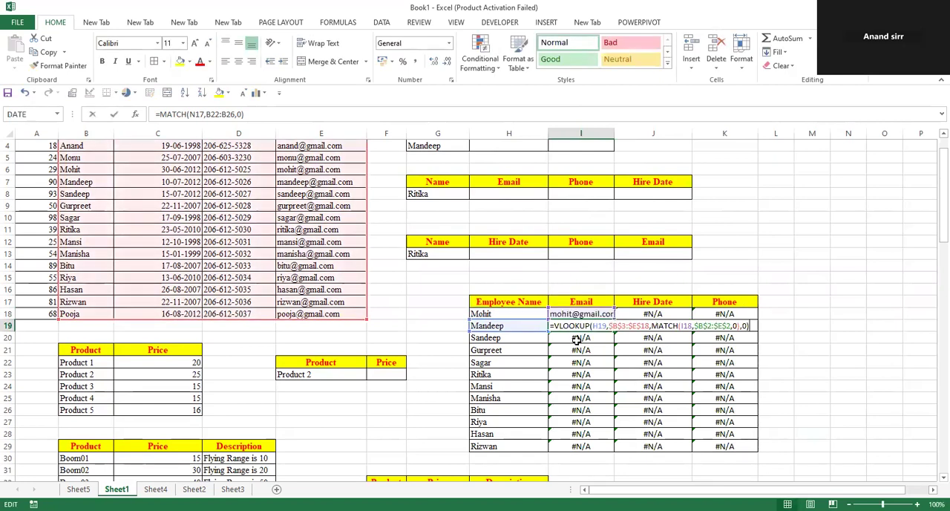
pyautogui.doubleClick(576, 339)
pyautogui.doubleClick(576, 363)
pyautogui.moveTo(576, 399); pyautogui.dragTo(576, 419)
pyautogui.doubleClick(576, 433)
pyautogui.click(577, 445)
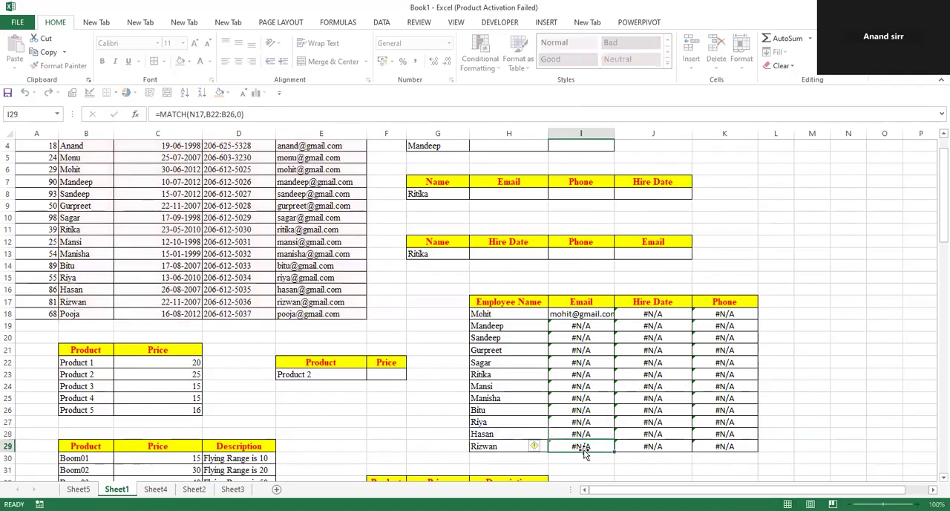
pyautogui.click(811, 359)
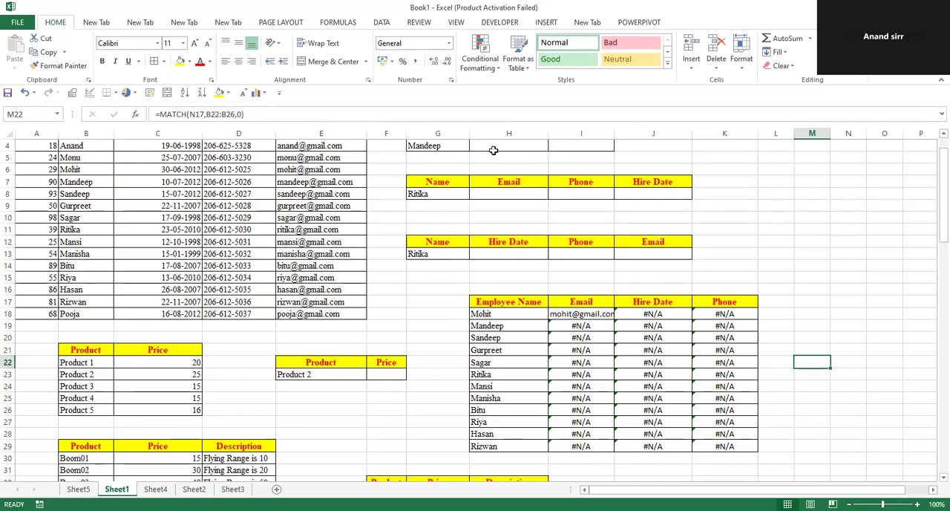
# Clear the formulas from I18:K29 in the employee table
pyautogui.click(507, 133)
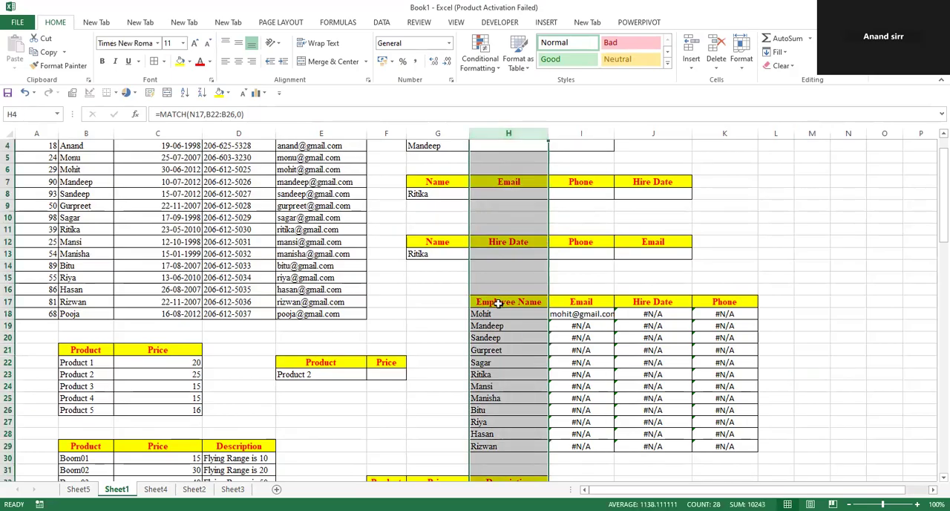
pyautogui.click(6, 301)
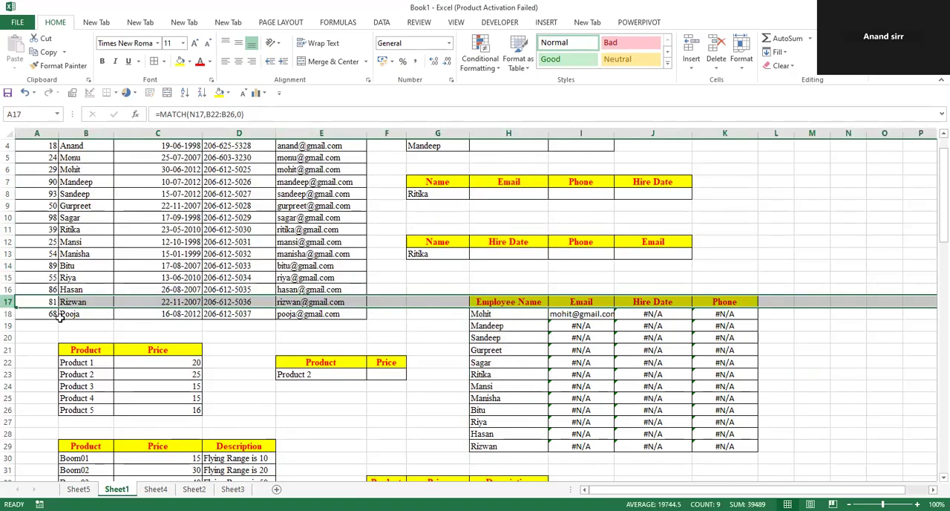
pyautogui.moveTo(714, 432); pyautogui.dragTo(715, 445)
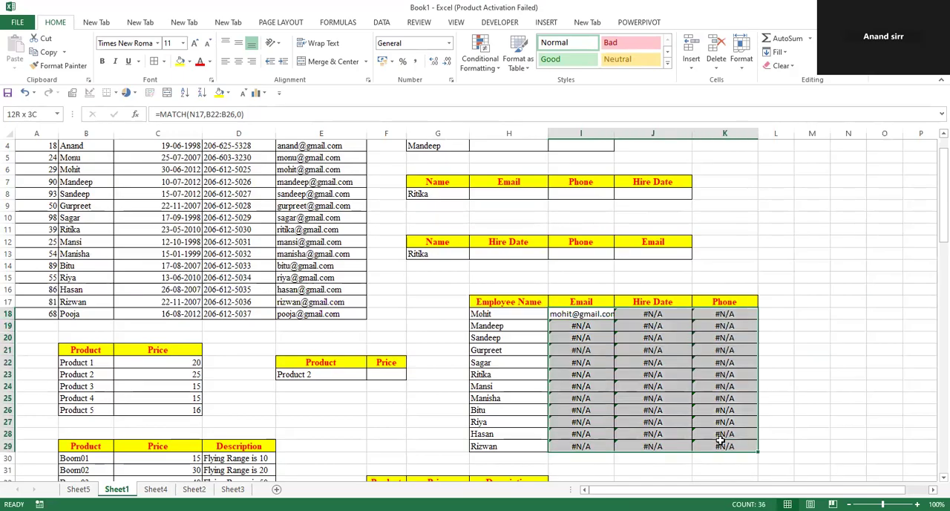
pyautogui.press('Delete')
# Start a VLOOKUP formula in I18 with the column-locked reference $H18 as the lookup value
pyautogui.click(569, 318)
pyautogui.write('=')
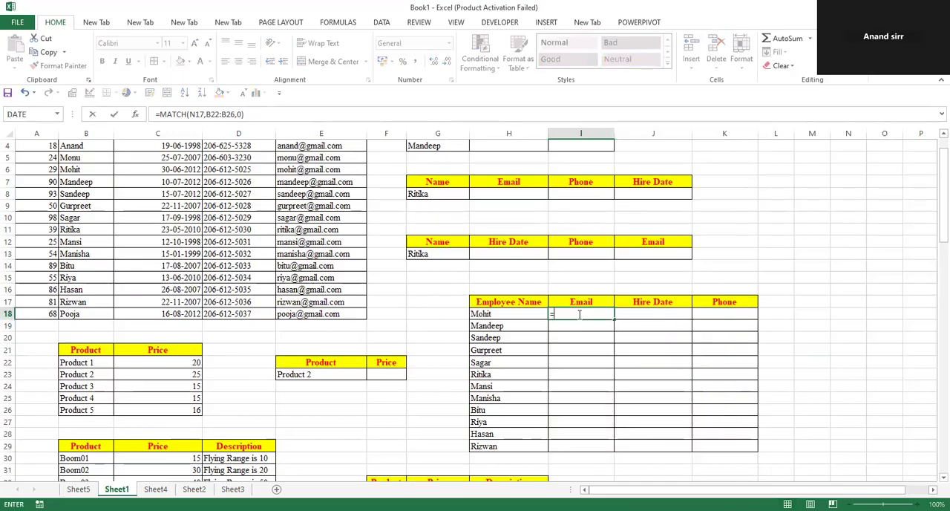
pyautogui.write('VLOOKUP(')
pyautogui.click(505, 318)
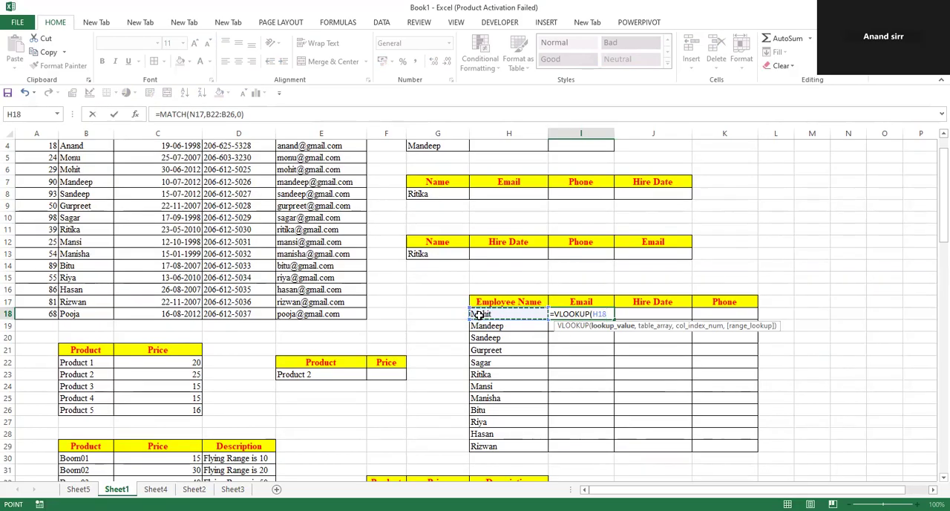
pyautogui.press('F4')
pyautogui.press('F4')
pyautogui.write(',')
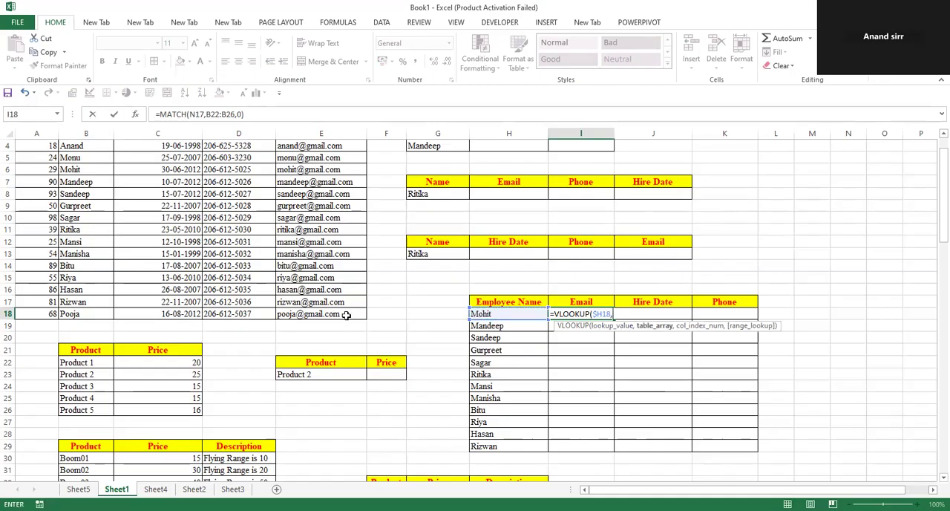
# Add the employee data without headers as the absolute table array $B$3:$E$18 in the I18 formula
pyautogui.scroll(1, 95, 186)
pyautogui.click(96, 186)
pyautogui.hotkey('ctrl', 'shift', 'Right')
pyautogui.hotkey('ctrl', 'shift', 'Down')
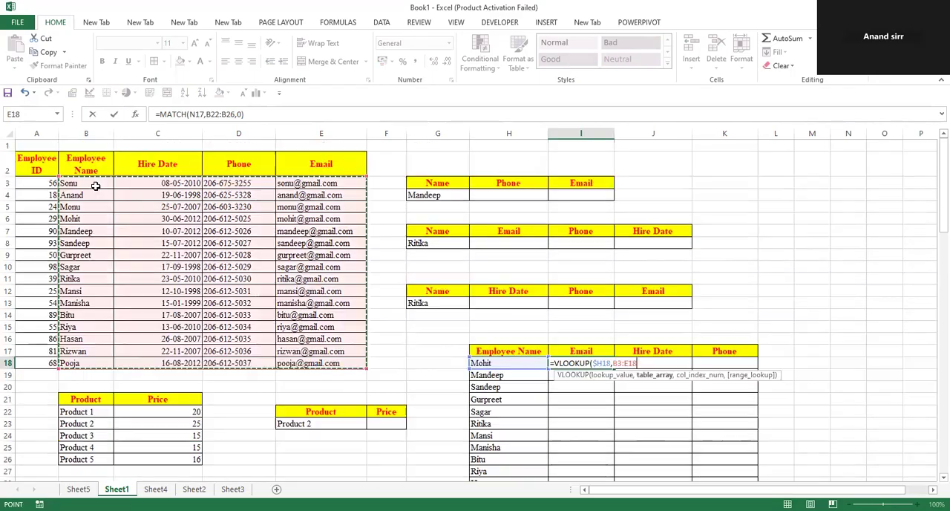
pyautogui.press('F4')
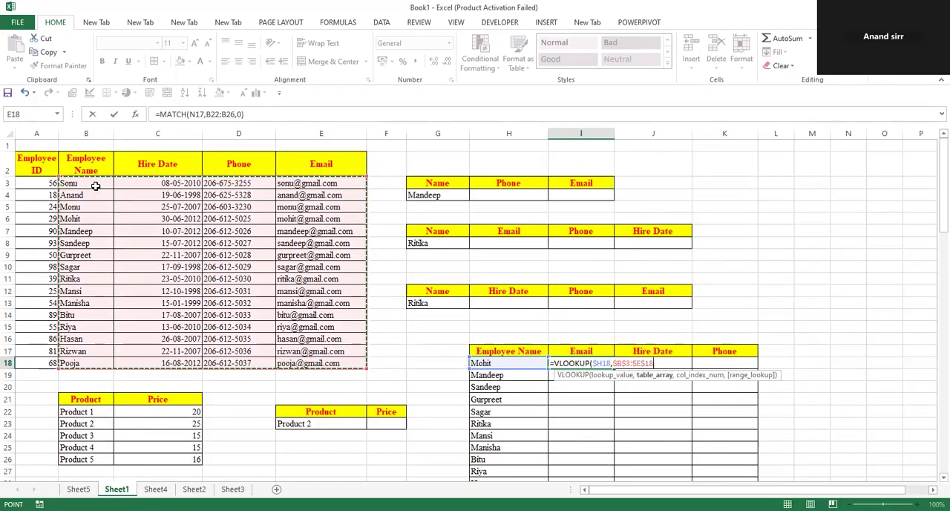
pyautogui.write(',')
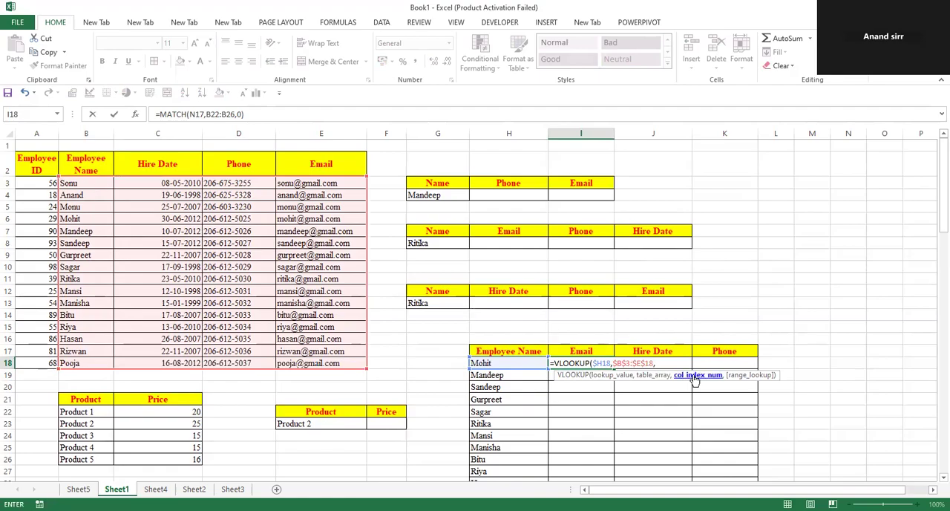
pyautogui.write('match')
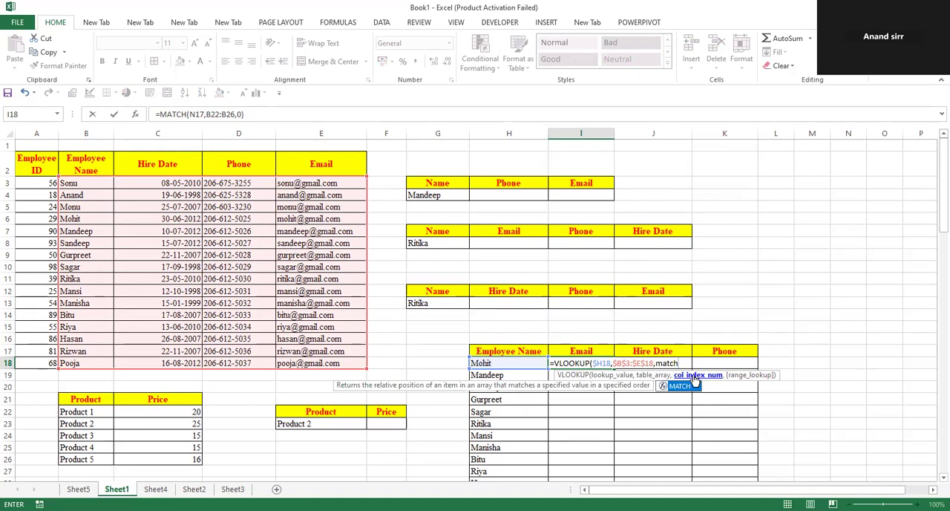
# Nest a MATCH function as the column index, with the row-locked header reference I$17 as its lookup value
pyautogui.doubleClick(680, 386)
pyautogui.click(596, 351)
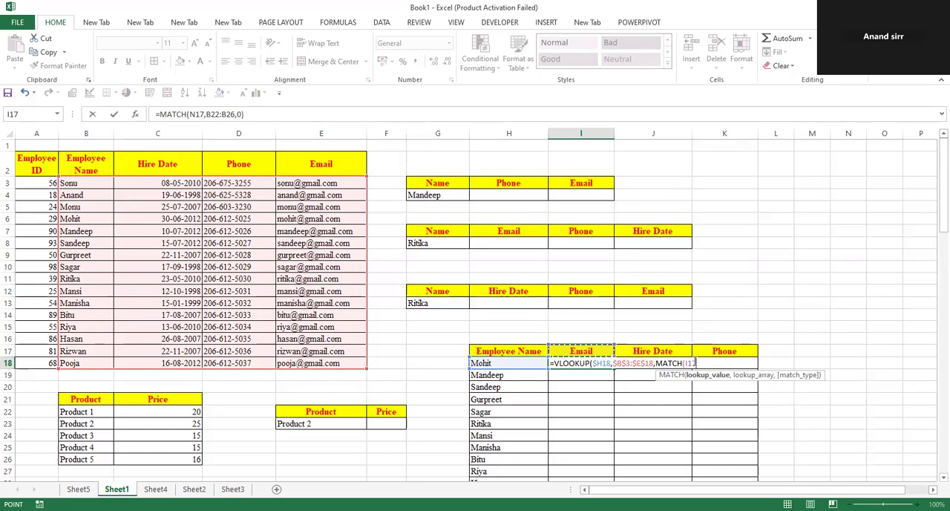
pyautogui.press('F4')
pyautogui.press('F4')
pyautogui.write(',')
# Complete the I18 formula with $B$2:$E$2 as MATCH's lookup array and 0 for an exact match in both functions
pyautogui.click(101, 159)
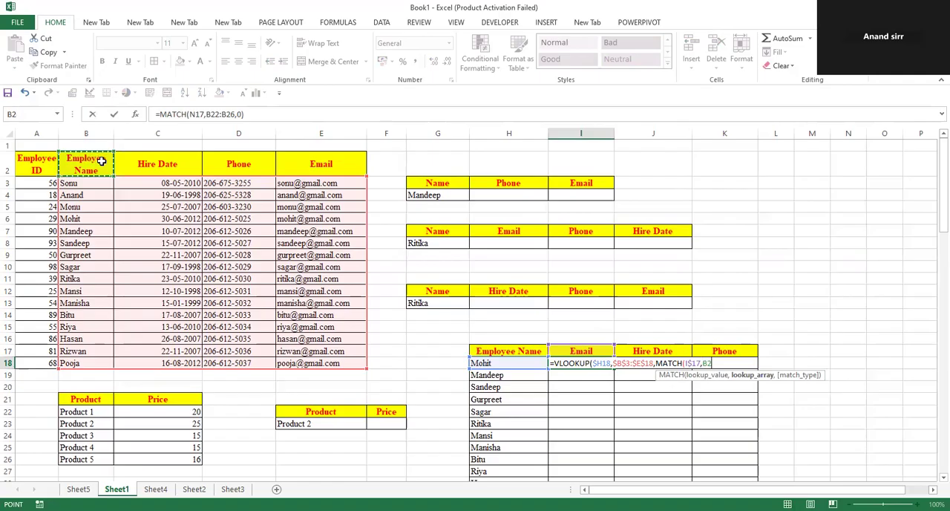
pyautogui.keyDown('shift'); pyautogui.click(286, 167); pyautogui.keyUp('shift')
pyautogui.press('F4')
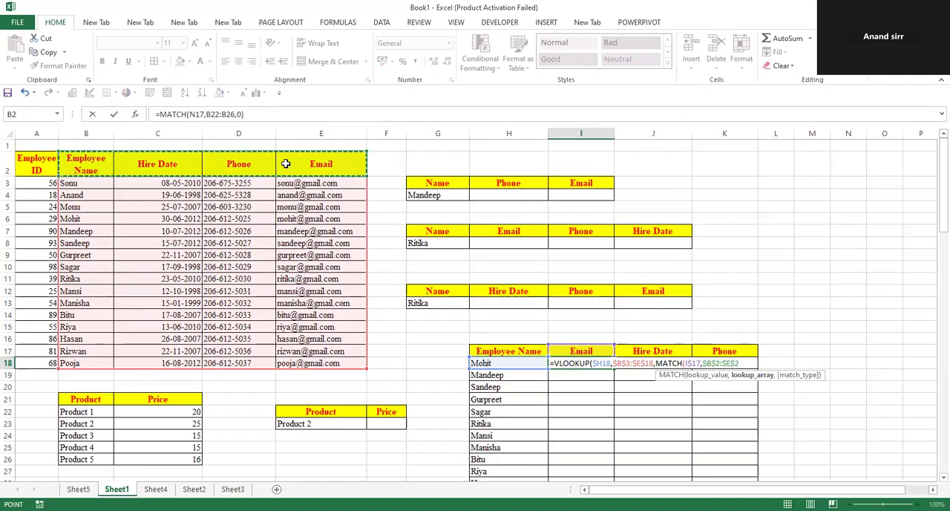
pyautogui.write(',0')
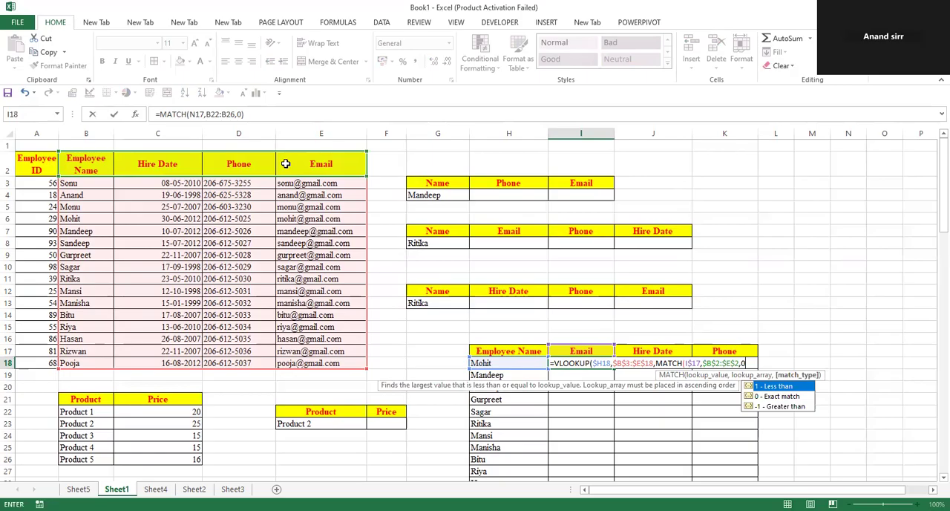
pyautogui.write('),0')
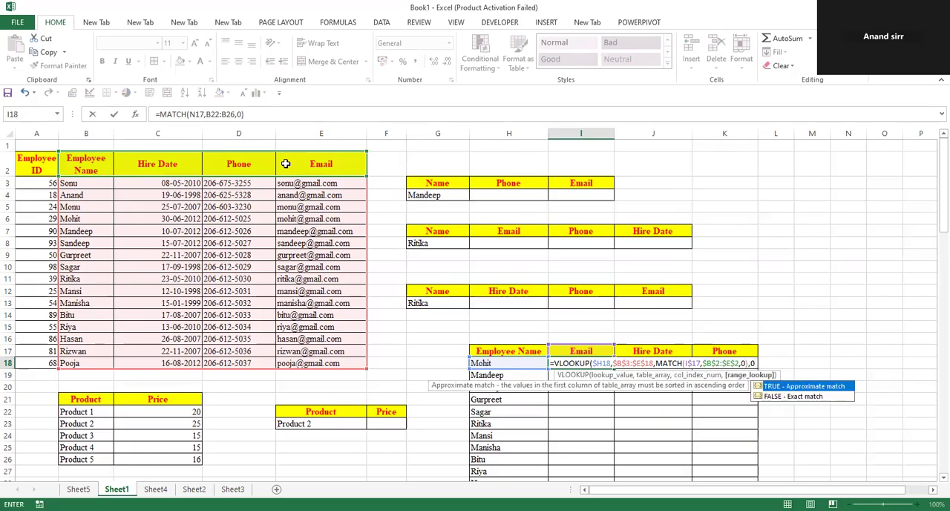
pyautogui.press('Return')
# Fill the I18 formula right to K18 and down to row 29
pyautogui.scroll(-2, 361, 263)
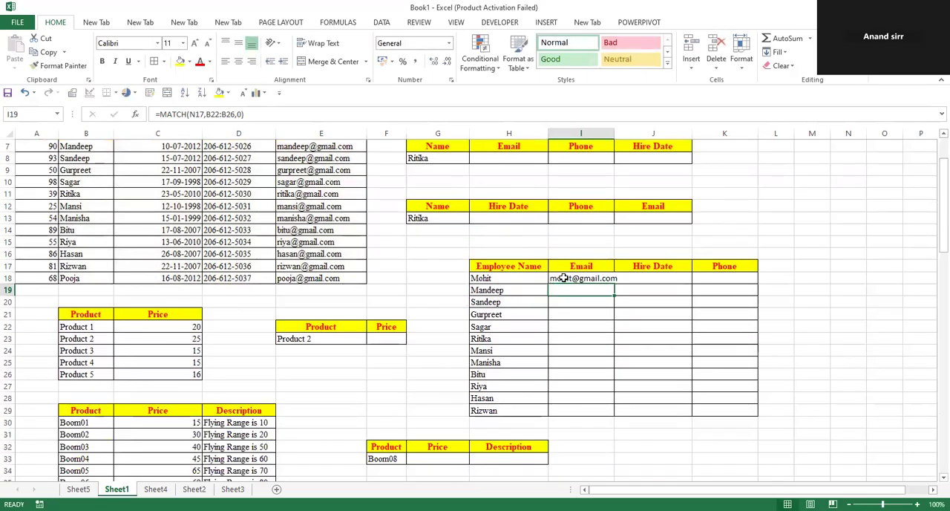
pyautogui.moveTo(613, 283); pyautogui.dragTo(757, 285)
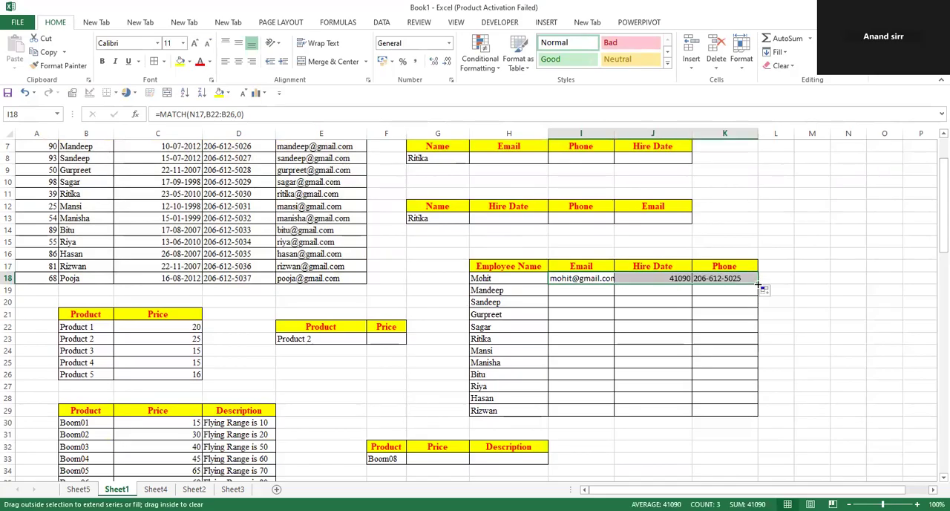
pyautogui.doubleClick(757, 284)
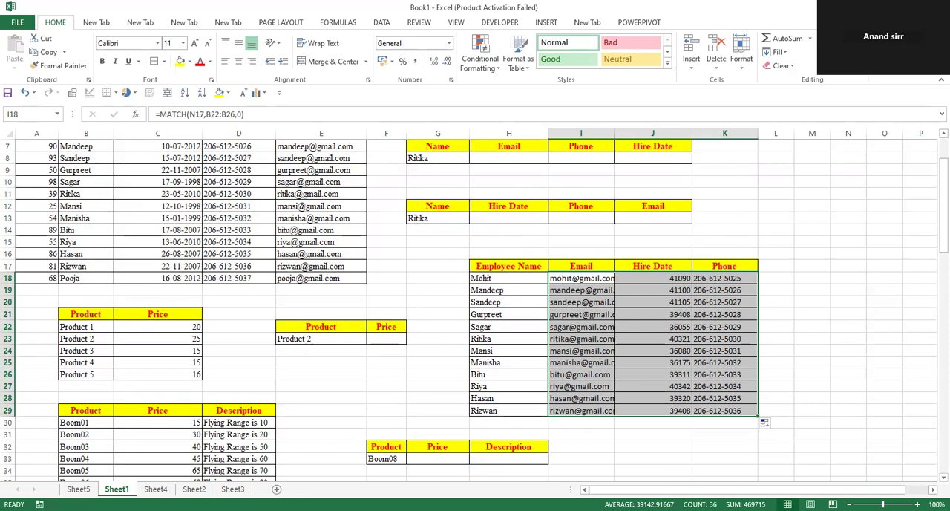
# Examine the call records on Sheet2 and the column headers of the lookup table on Sheet3
pyautogui.click(193, 489)
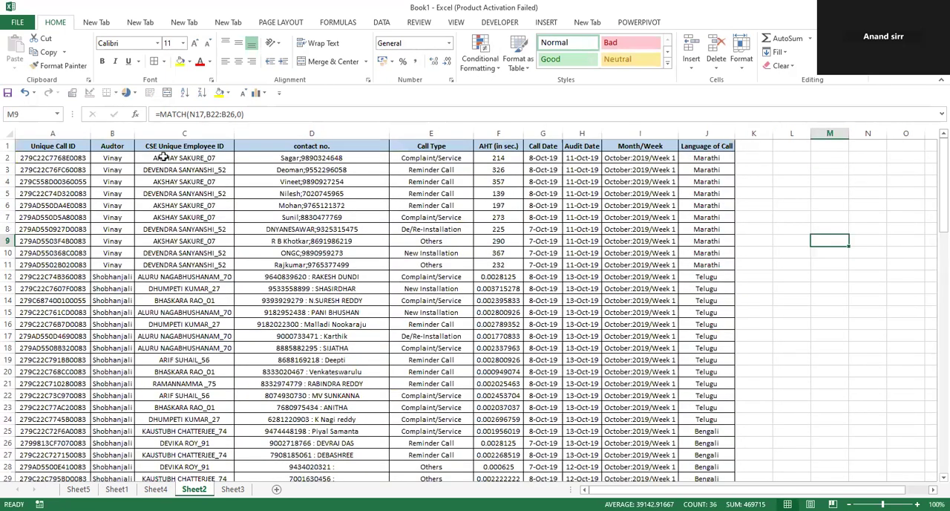
pyautogui.moveTo(64, 145); pyautogui.dragTo(724, 371)
pyautogui.click(819, 334)
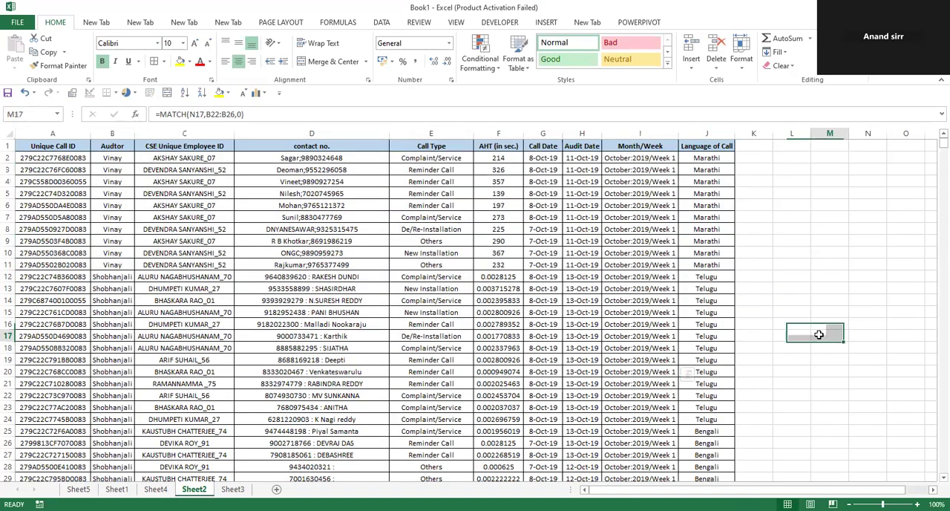
pyautogui.click(238, 488)
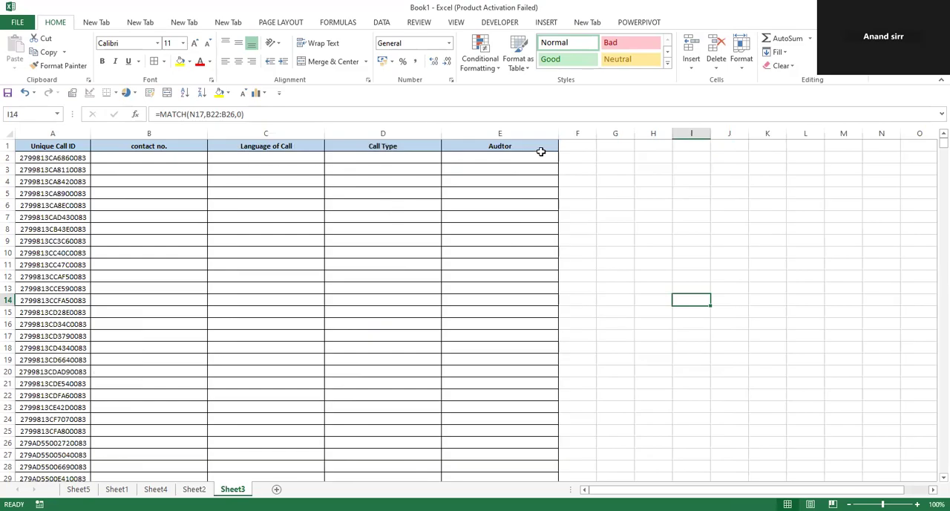
pyautogui.click(164, 147)
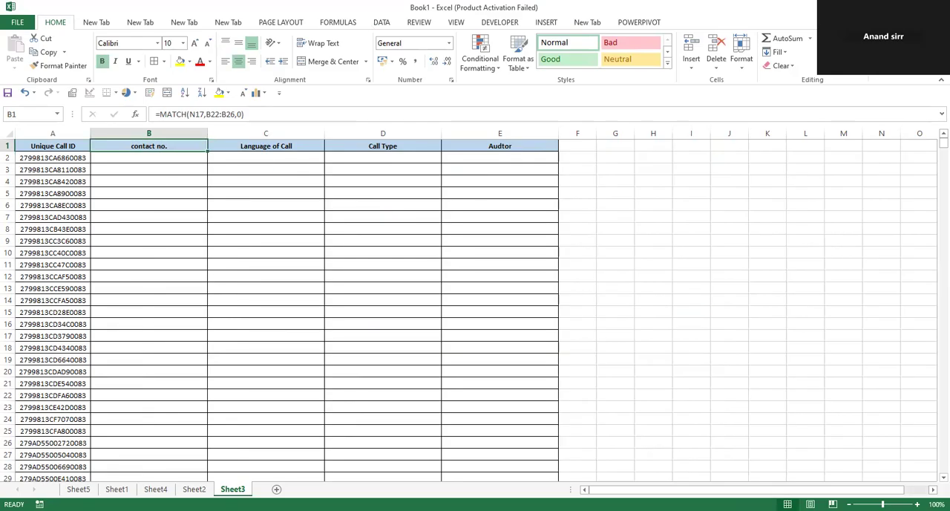
pyautogui.click(182, 159)
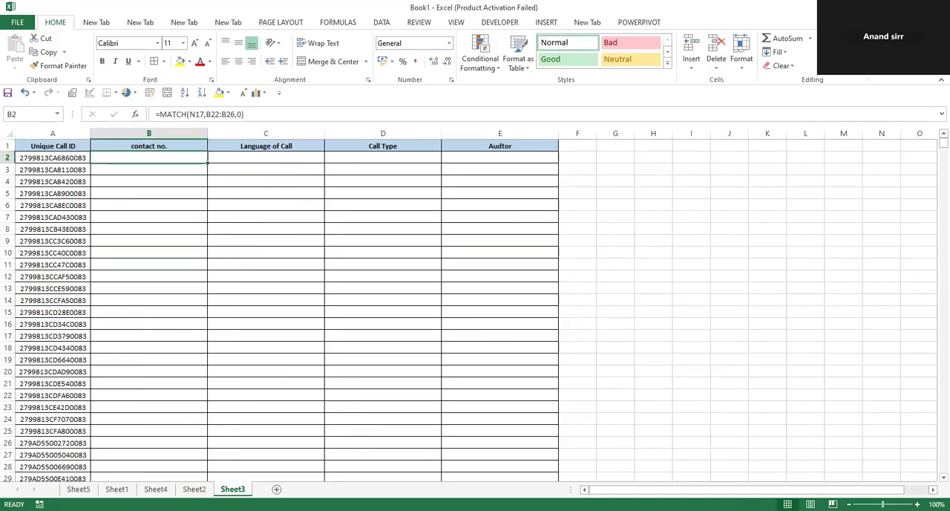
pyautogui.keyDown('ctrl'); pyautogui.scroll(8, 598, 446); pyautogui.keyUp('ctrl')
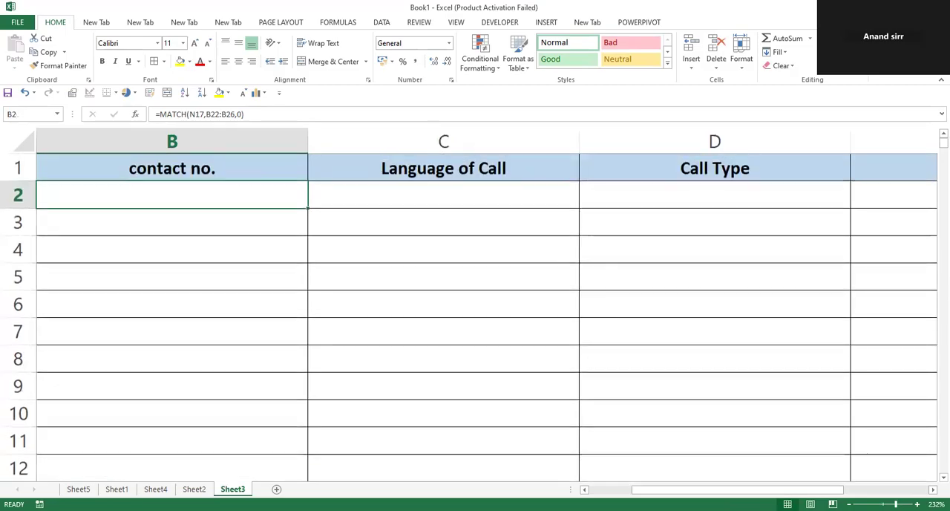
pyautogui.click(584, 489)
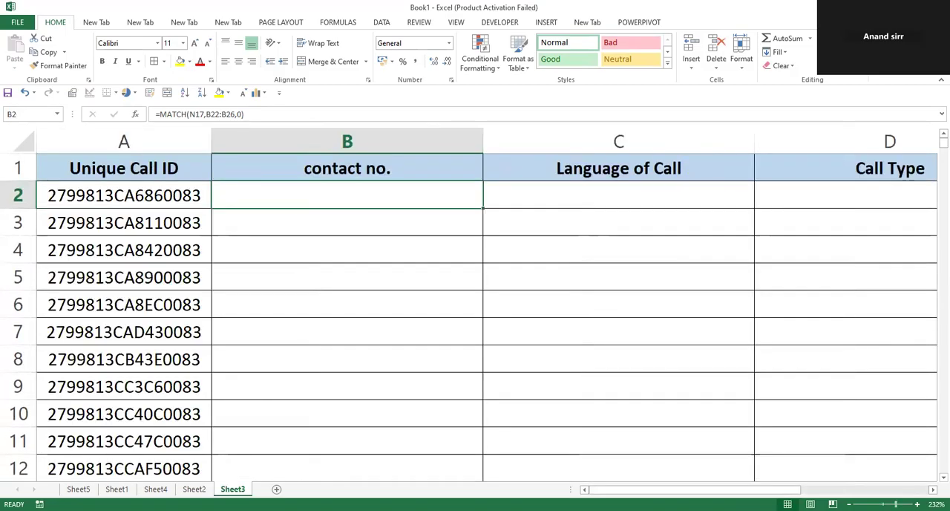
pyautogui.keyDown('ctrl'); pyautogui.scroll(-6, 675, 431); pyautogui.keyUp('ctrl')
pyautogui.write('=')
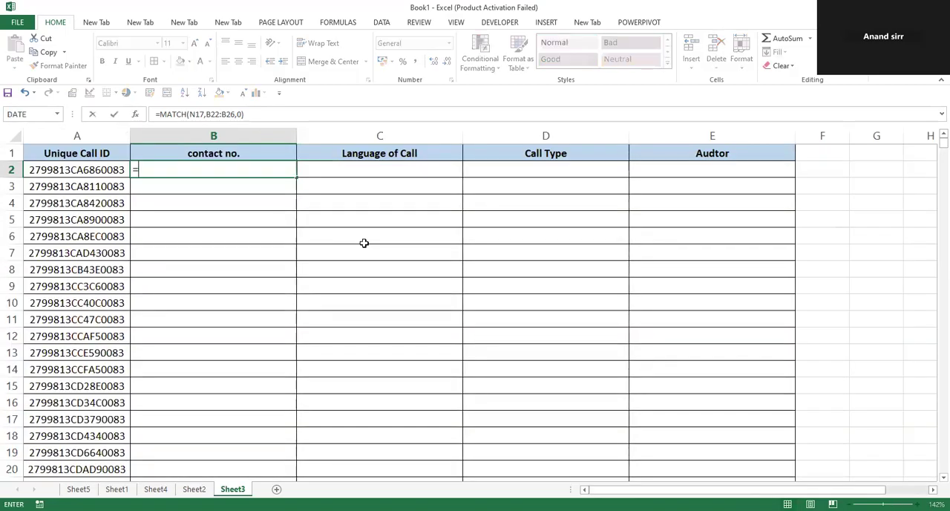
pyautogui.write('vlo')
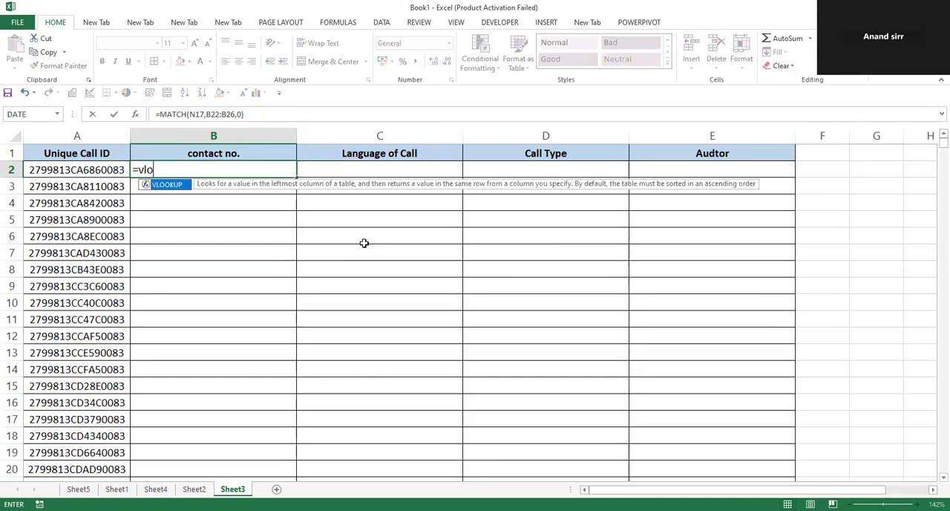
pyautogui.press('Tab')
pyautogui.click(92, 170)
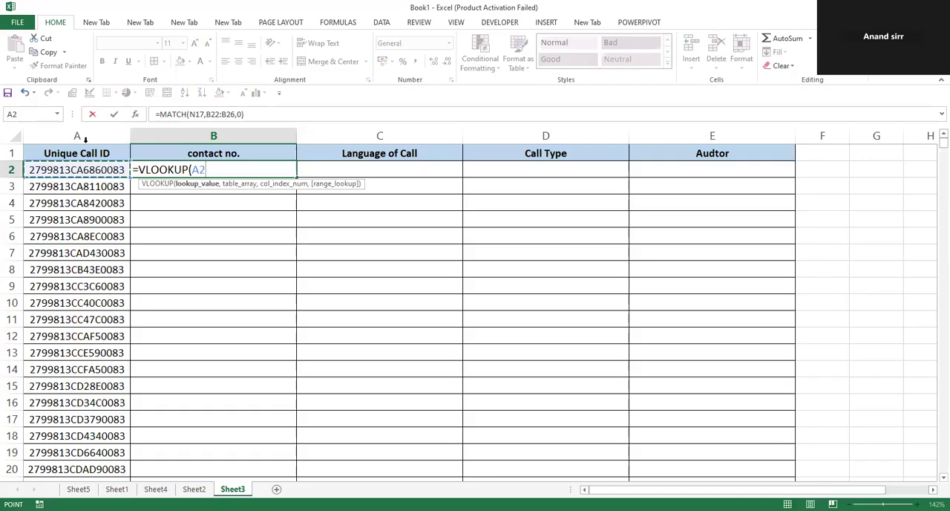
pyautogui.press('F4')
pyautogui.press('F4')
pyautogui.press('F4')
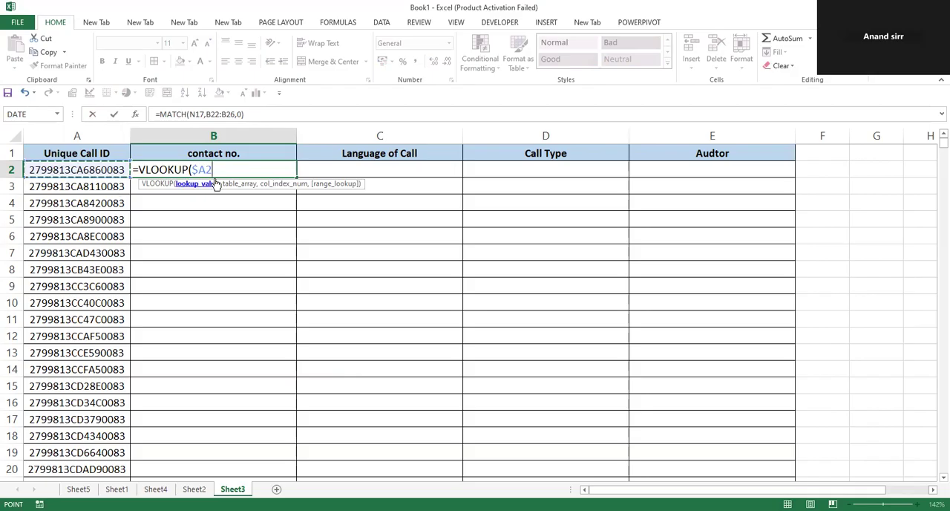
pyautogui.write(',')
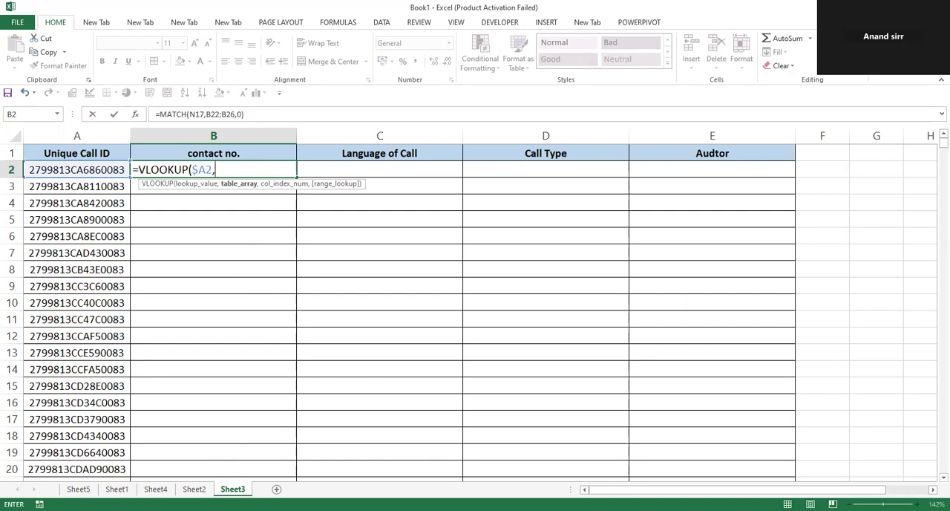
pyautogui.click(193, 488)
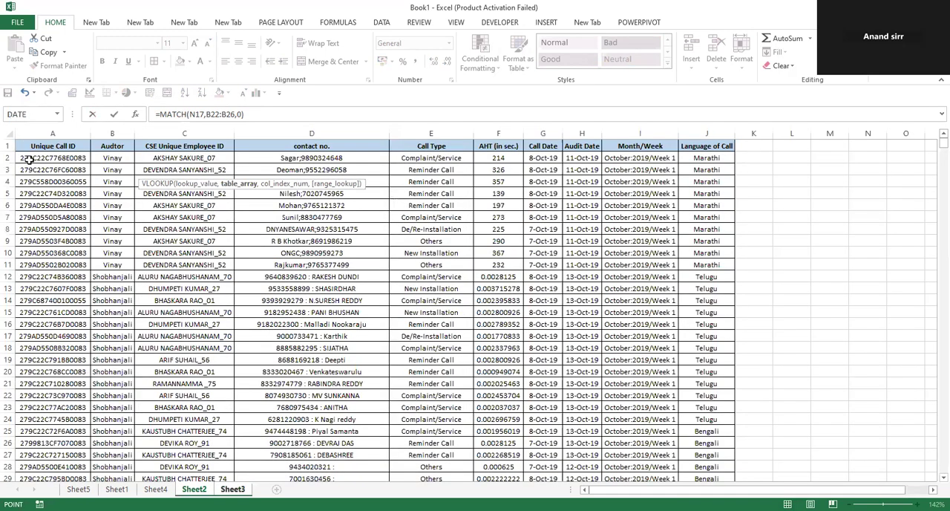
pyautogui.click(28, 159)
pyautogui.hotkey('ctrl', 'shift', 'Right')
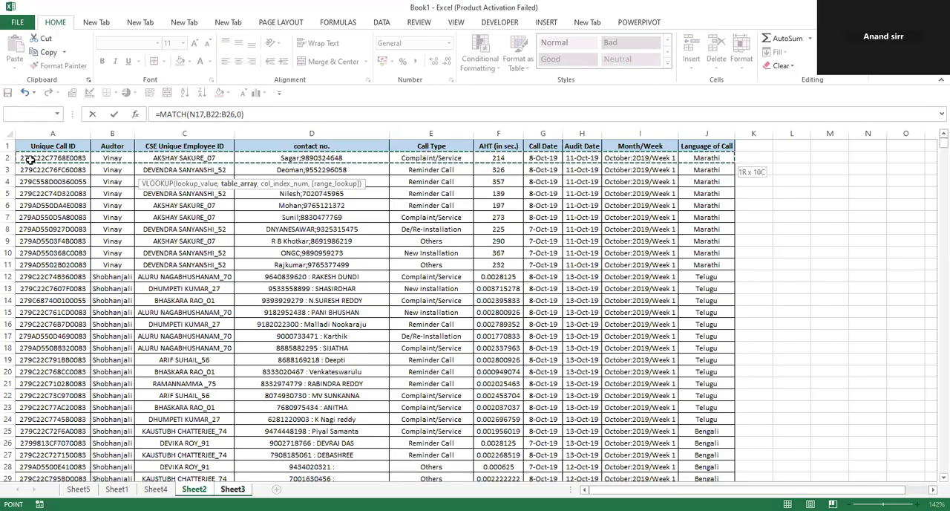
pyautogui.hotkey('ctrl', 'shift', 'Down')
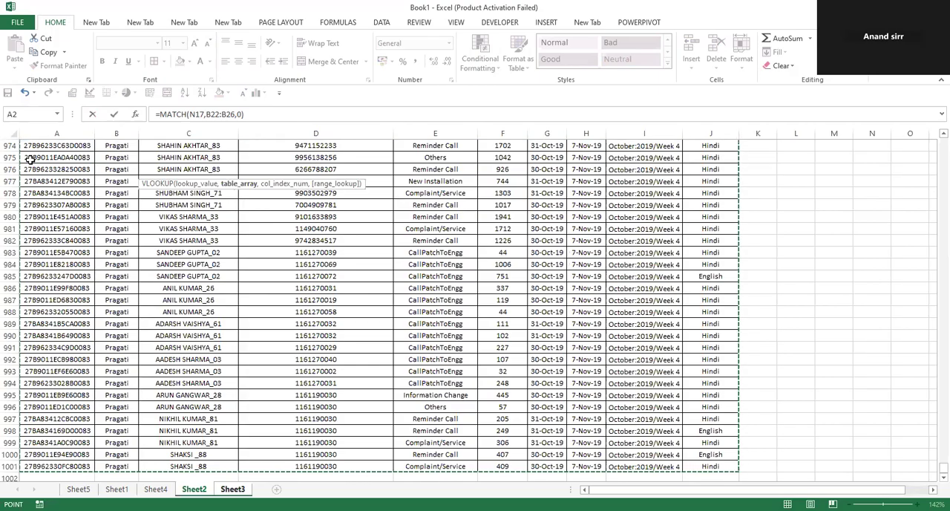
pyautogui.press('F4')
pyautogui.press('Escape')
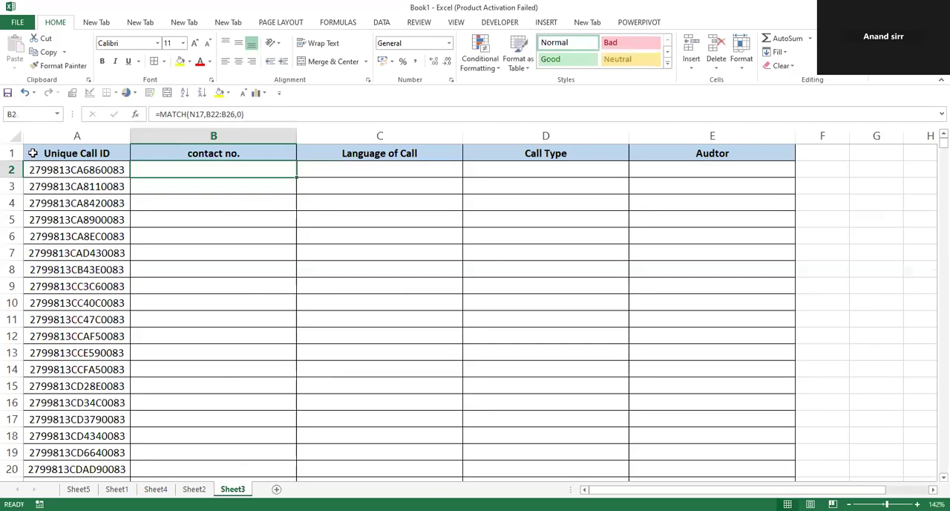
# Enter the test text qfdsfg in B2 on Sheet3 and check the formula bar for several cells
pyautogui.click(218, 212)
pyautogui.click(200, 171)
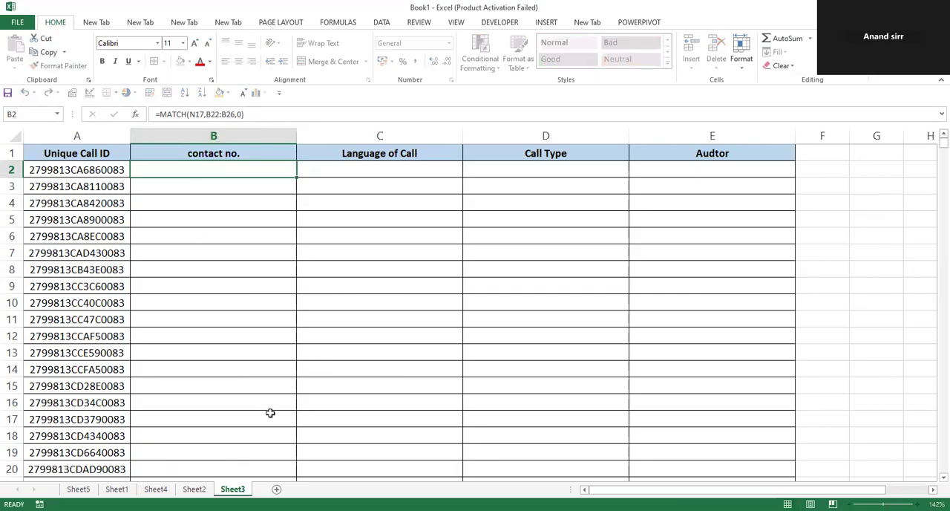
pyautogui.click(823, 272)
pyautogui.click(818, 252)
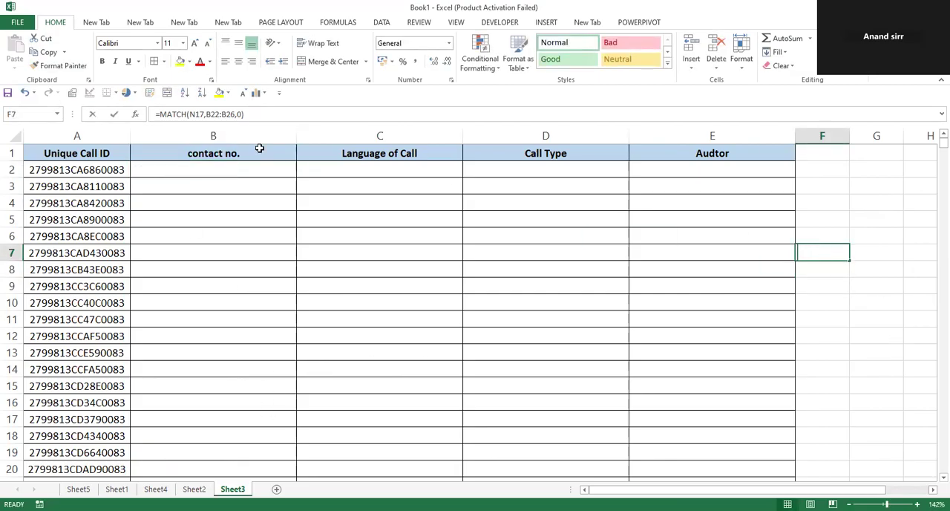
pyautogui.click(244, 114)
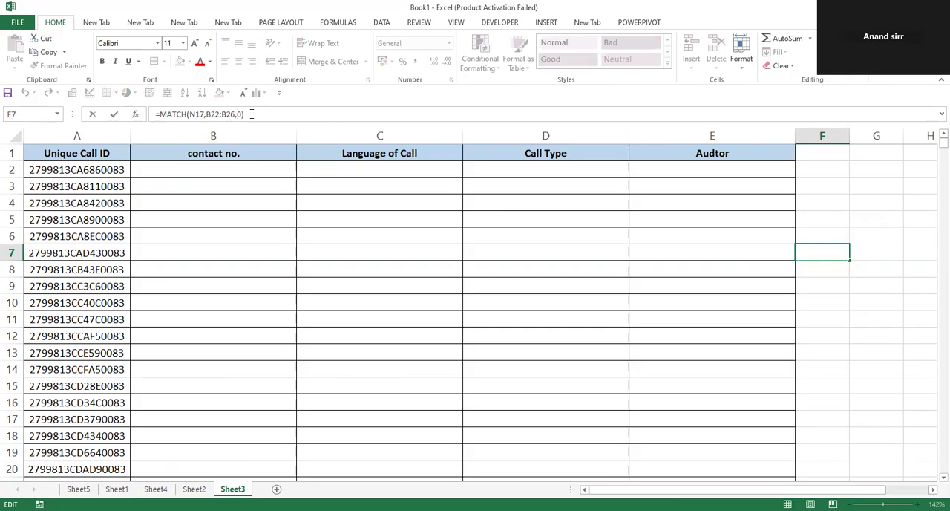
pyautogui.press('Escape')
pyautogui.click(156, 157)
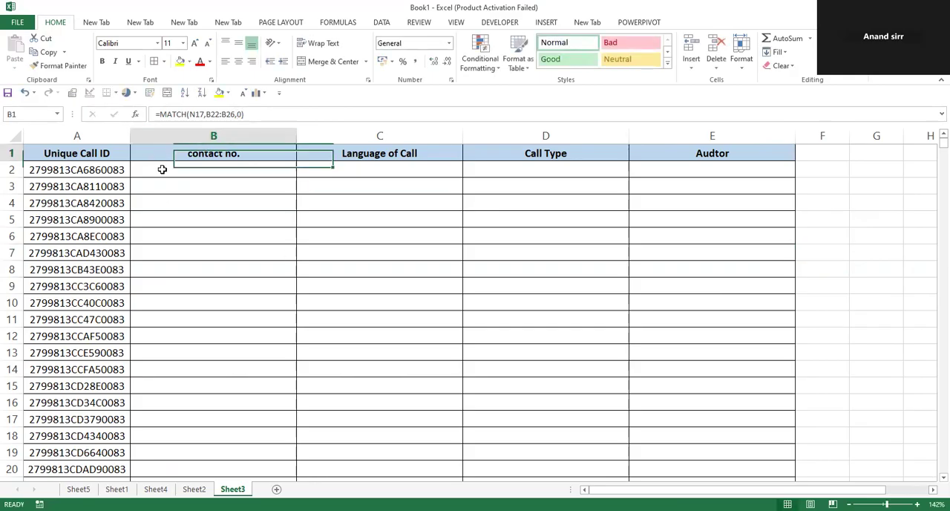
pyautogui.click(160, 171)
pyautogui.write('qfdsfg')
pyautogui.click(261, 286)
pyautogui.click(205, 114)
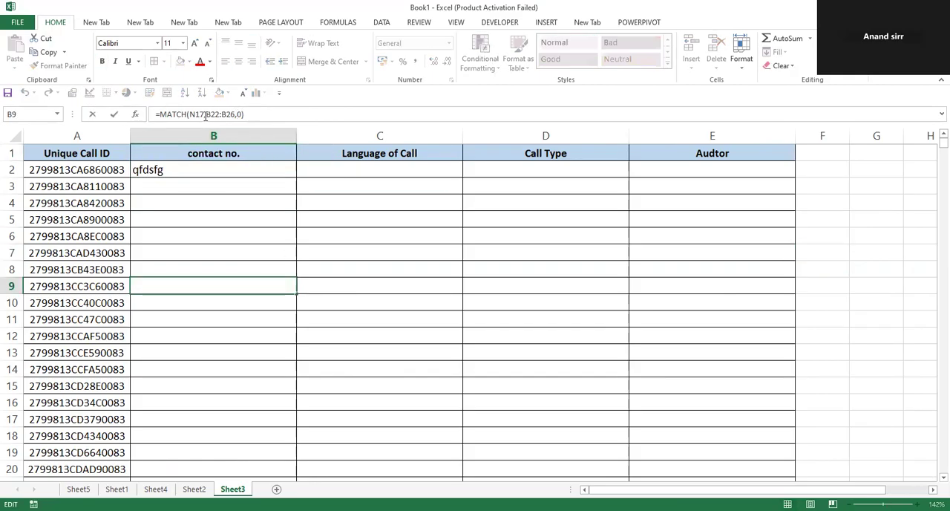
pyautogui.click(220, 259)
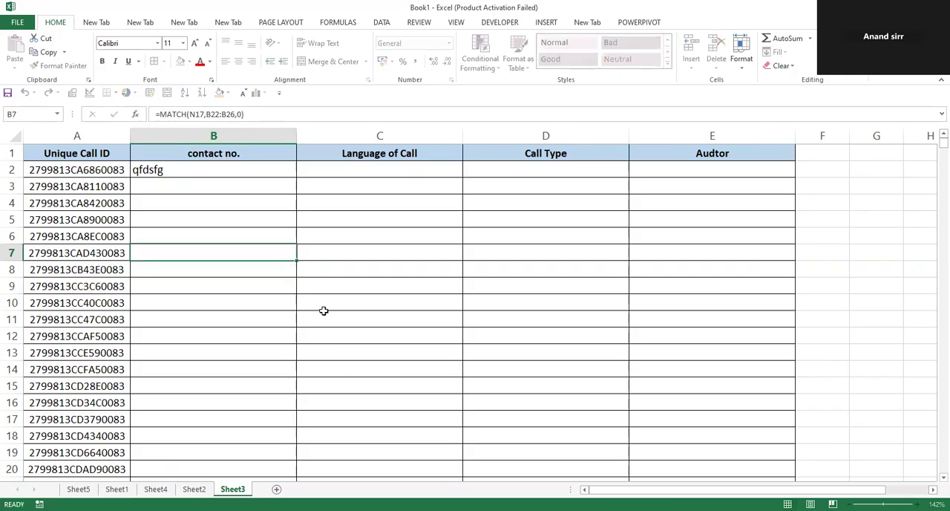
# Examine what the formula bar shows for filled and empty cells around the employee table on Sheet1
pyautogui.click(194, 488)
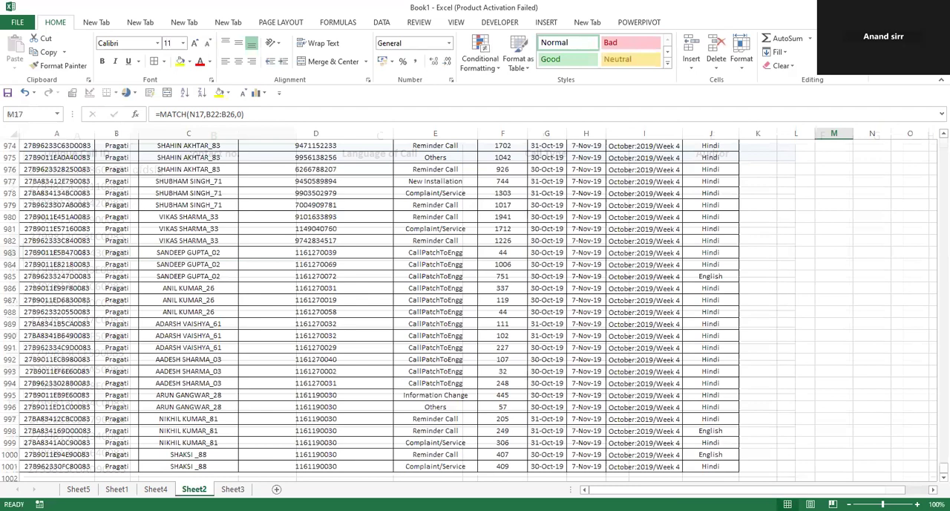
pyautogui.click(155, 489)
pyautogui.click(117, 488)
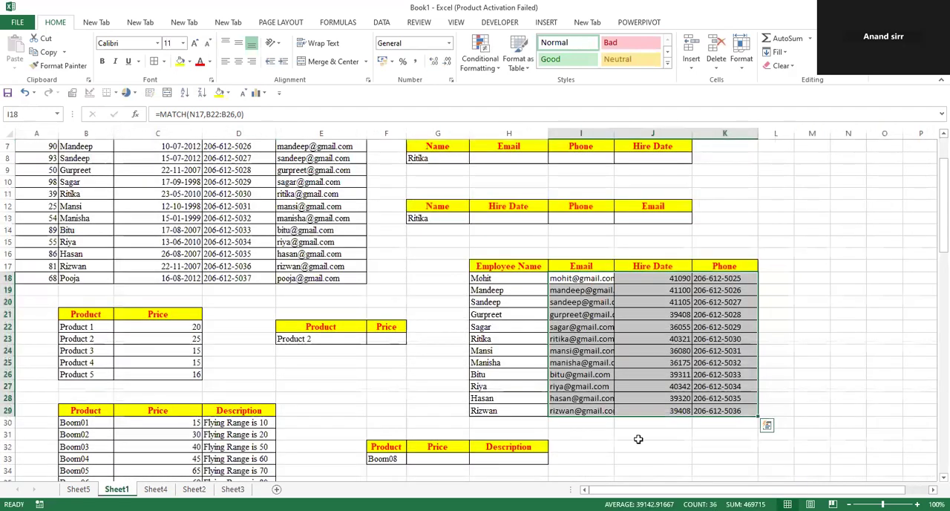
pyautogui.moveTo(720, 329); pyautogui.dragTo(720, 316)
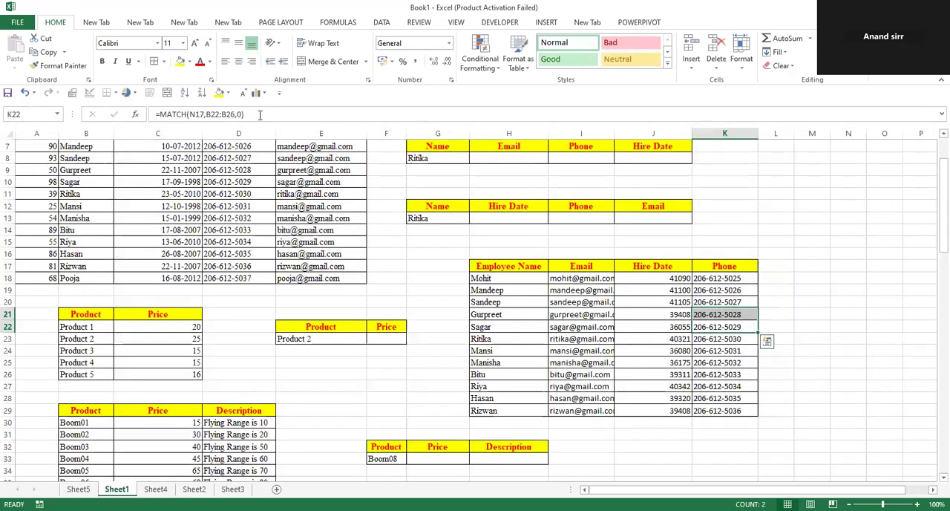
pyautogui.click(259, 114)
pyautogui.press('Escape')
pyautogui.click(808, 266)
pyautogui.click(731, 214)
pyautogui.click(731, 208)
pyautogui.click(249, 114)
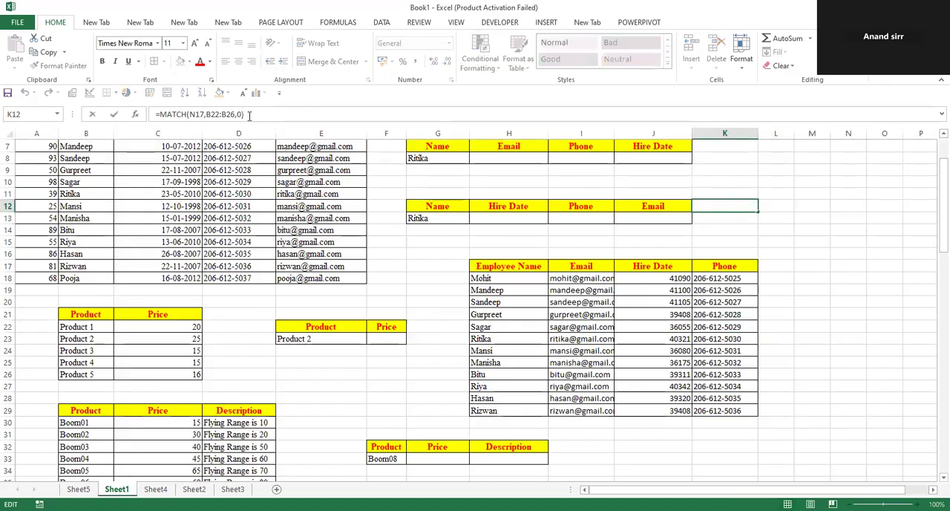
pyautogui.click(454, 23)
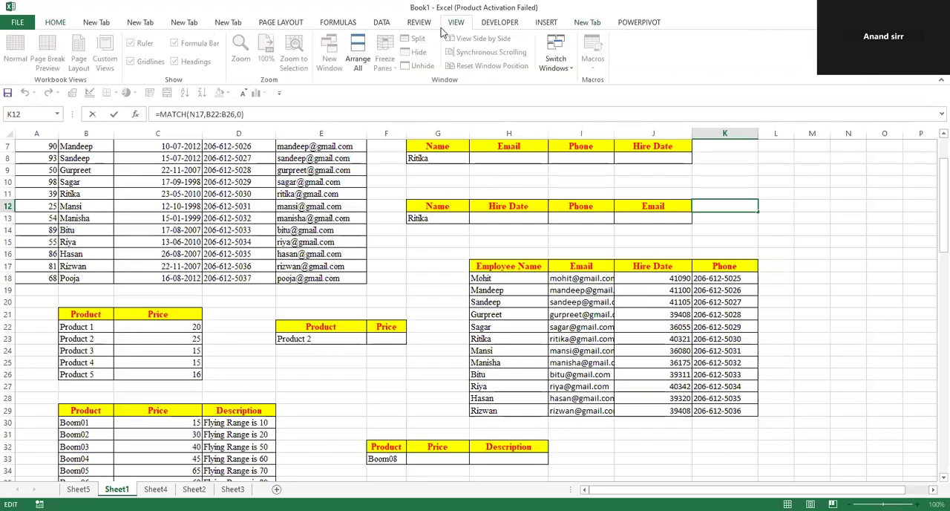
pyautogui.click(311, 362)
pyautogui.click(406, 270)
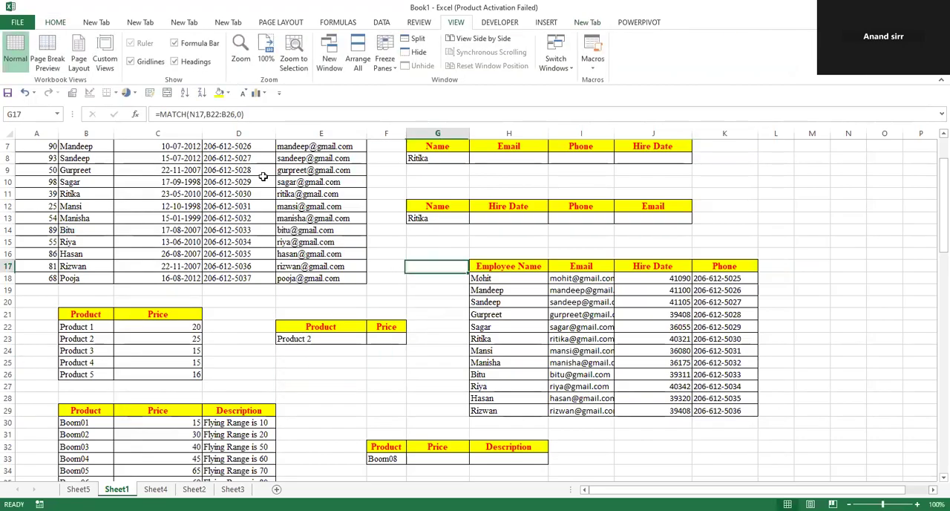
pyautogui.click(55, 23)
pyautogui.click(396, 291)
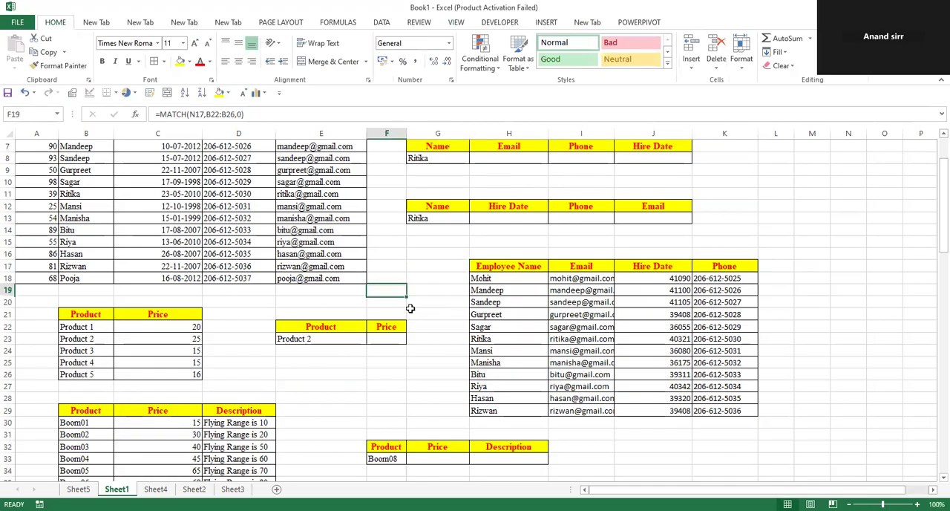
pyautogui.click(430, 340)
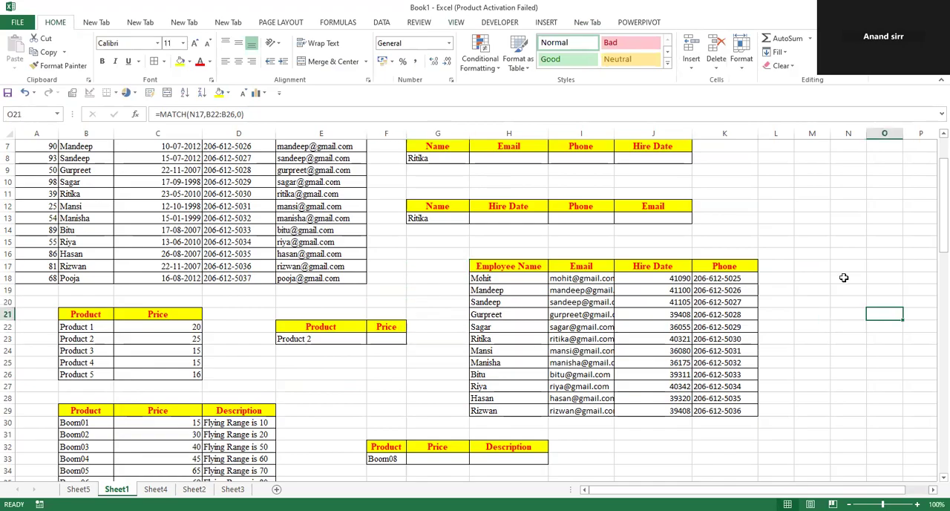
pyautogui.click(806, 302)
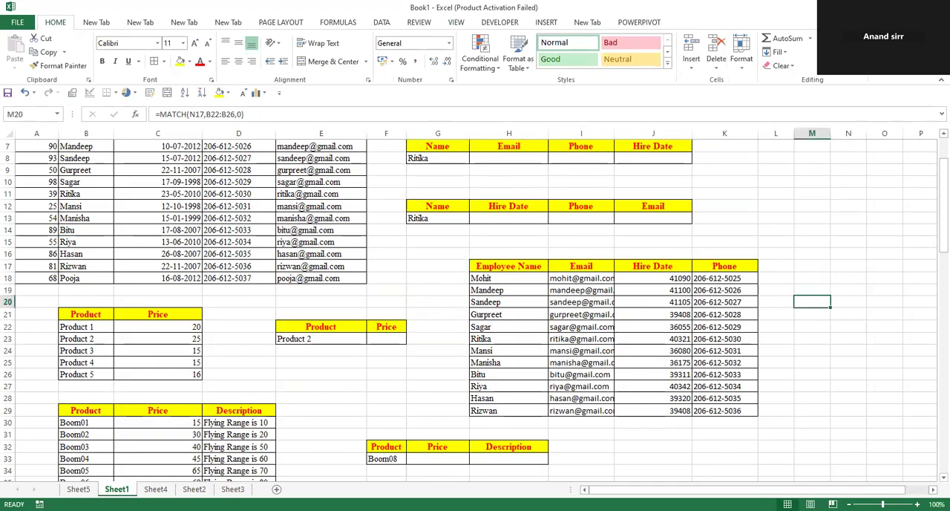
pyautogui.click(565, 287)
pyautogui.write('=')
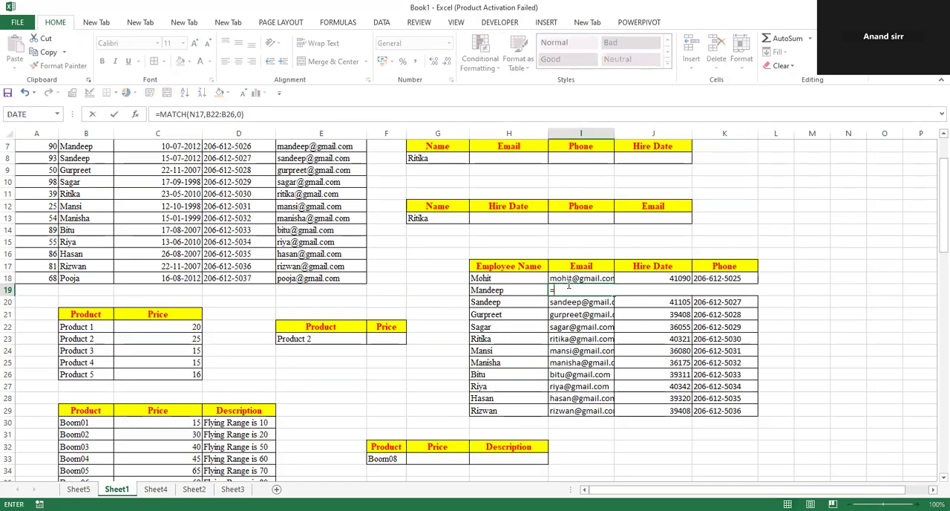
pyautogui.press('Escape')
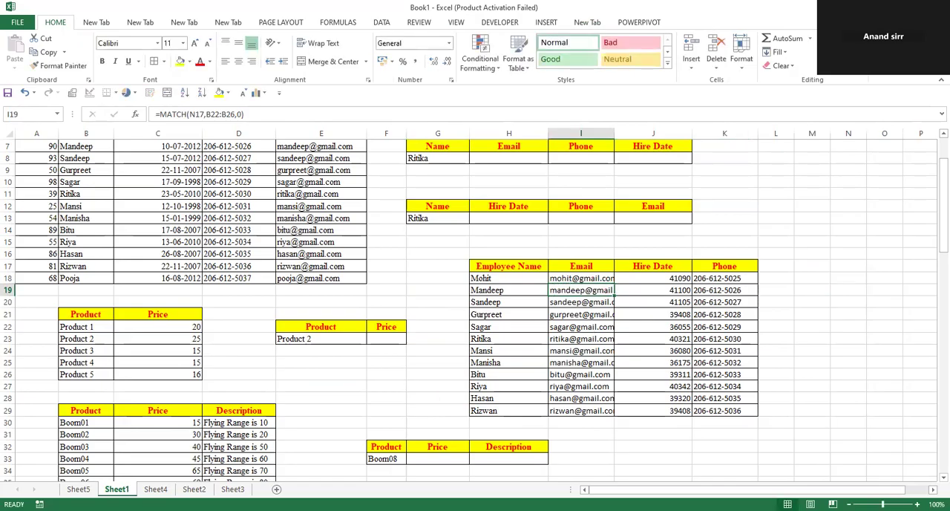
# Start a VLOOKUP formula in Sheet3 cell B2 with the column-locked call ID reference $A2 as the lookup value
pyautogui.click(194, 488)
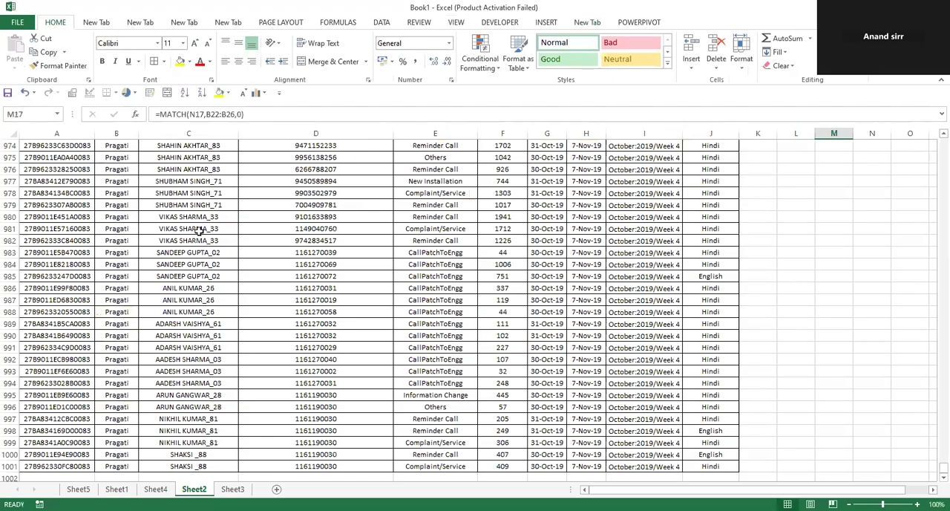
pyautogui.hotkey('ctrl', 'pagedown')
pyautogui.click(196, 167)
pyautogui.write('=')
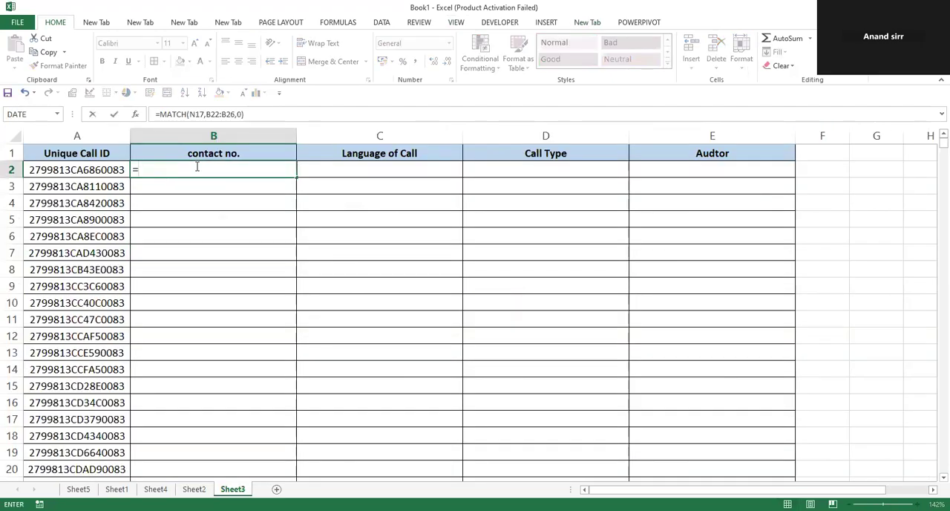
pyautogui.write('VLOOKUP(')
pyautogui.click(72, 170)
pyautogui.press('F4')
pyautogui.press('F4')
pyautogui.press('F4')
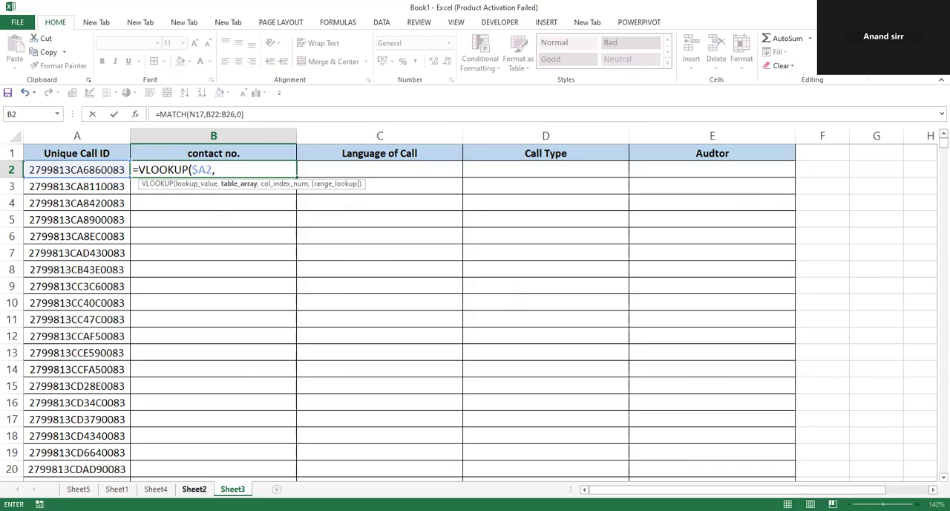
# Set the call records A2:J1001 on Sheet2 as VLOOKUP's table array and advance to the column index argument
pyautogui.click(194, 489)
pyautogui.moveTo(943, 465); pyautogui.dragTo(943, 143)
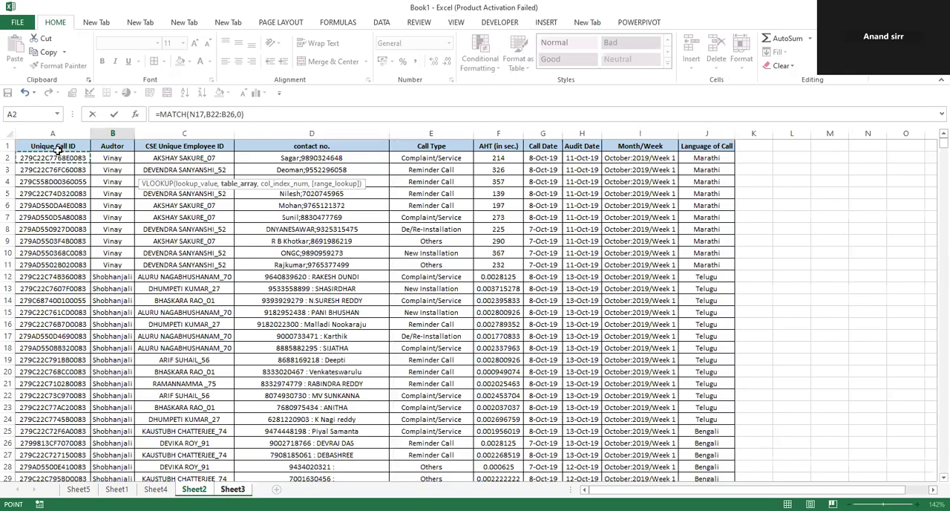
pyautogui.hotkey('ctrl', 'shift', 'Right')
pyautogui.hotkey('ctrl', 'shift', 'Down')
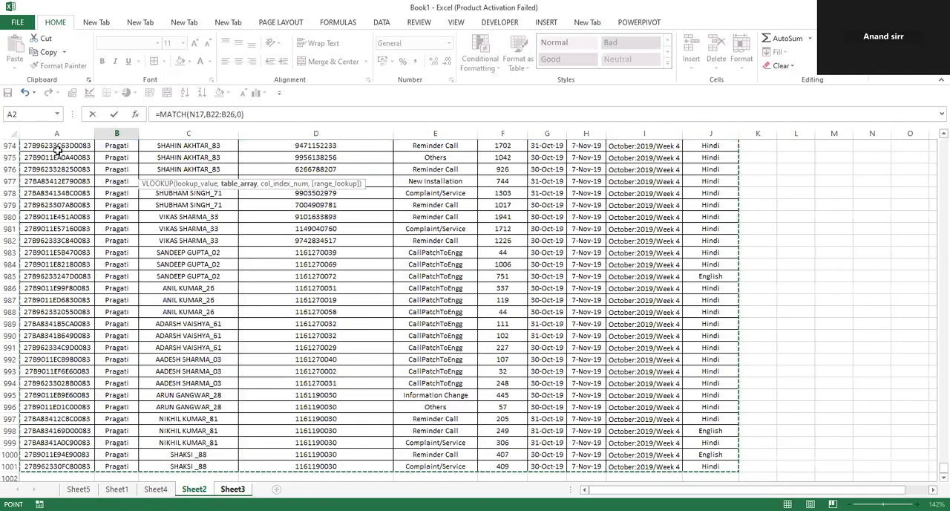
pyautogui.write(',')
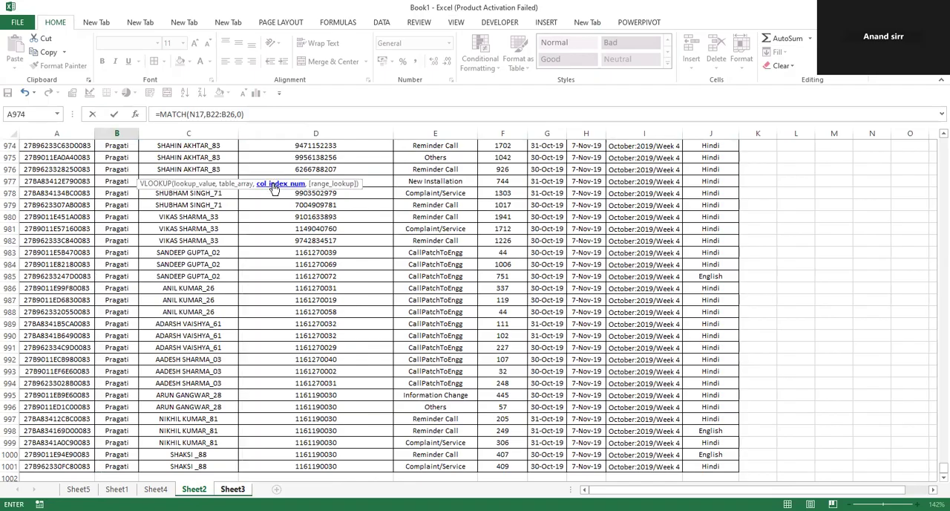
pyautogui.write('match(')
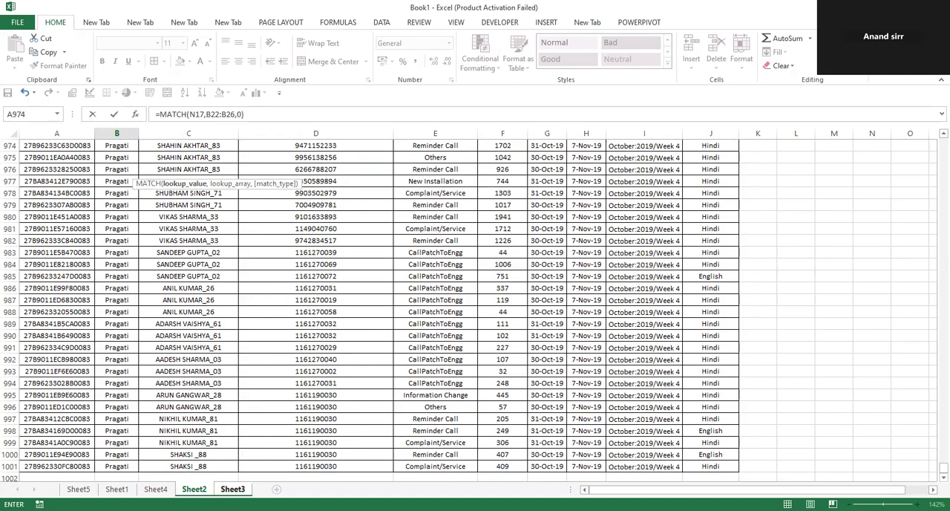
# Nest a MATCH function as the column index, with the row-locked Sheet3 header reference B$1 as its lookup value
pyautogui.click(233, 488)
pyautogui.click(206, 154)
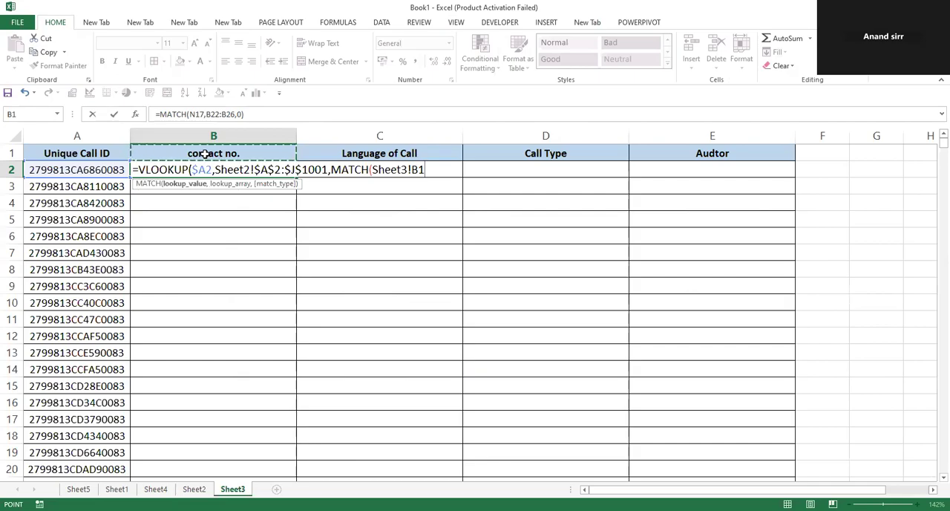
pyautogui.press('F4')
pyautogui.press('F4')
pyautogui.write(',')
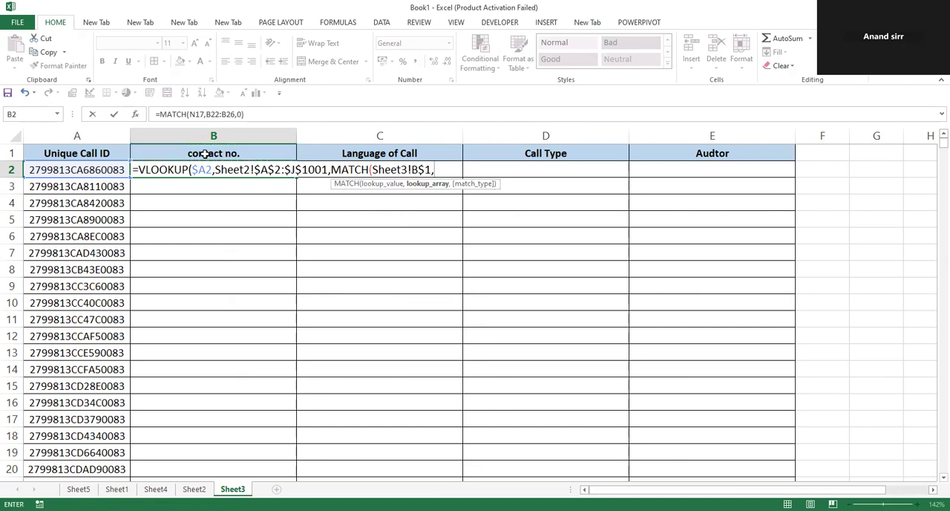
# Set MATCH's lookup array to the locked header row A1:J1 on Sheet2 with match type 0, and complete the VLOOKUP formula
pyautogui.click(194, 489)
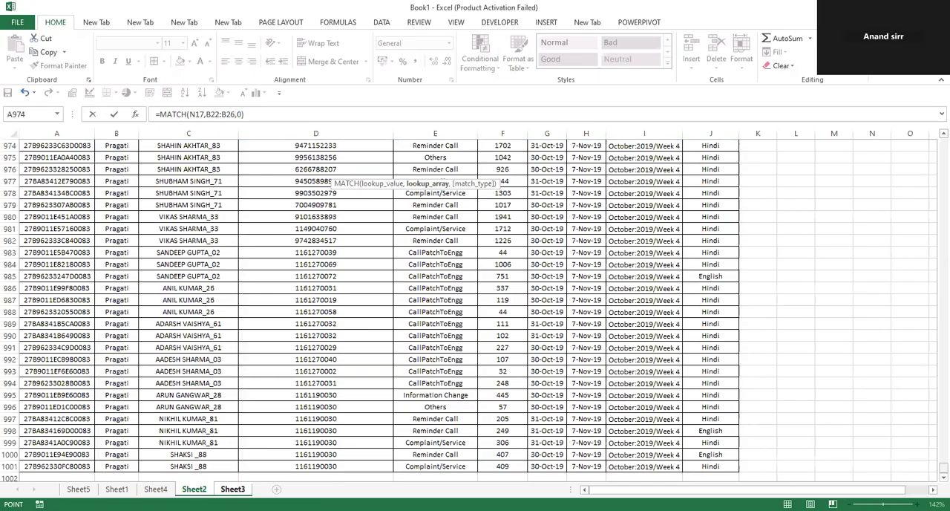
pyautogui.moveTo(943, 467); pyautogui.dragTo(943, 144)
pyautogui.click(67, 146)
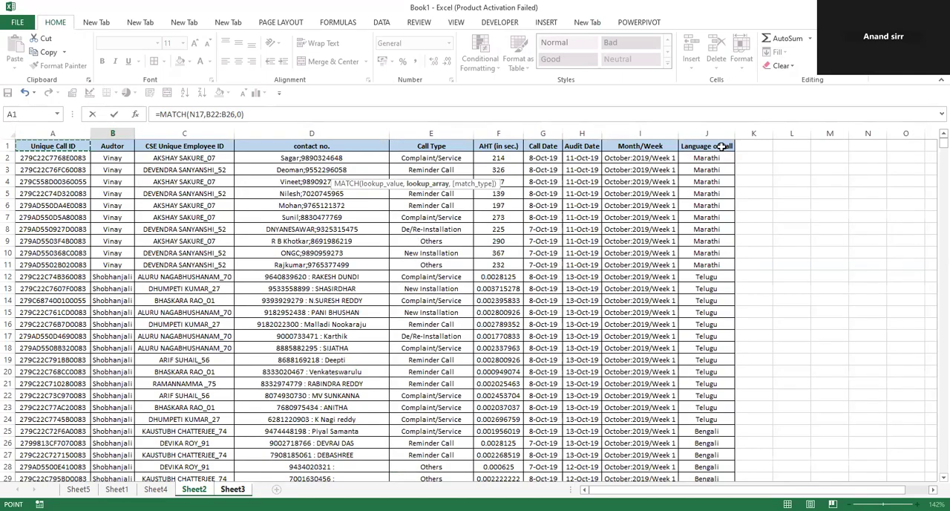
pyautogui.keyDown('shift'); pyautogui.click(714, 147); pyautogui.keyUp('shift')
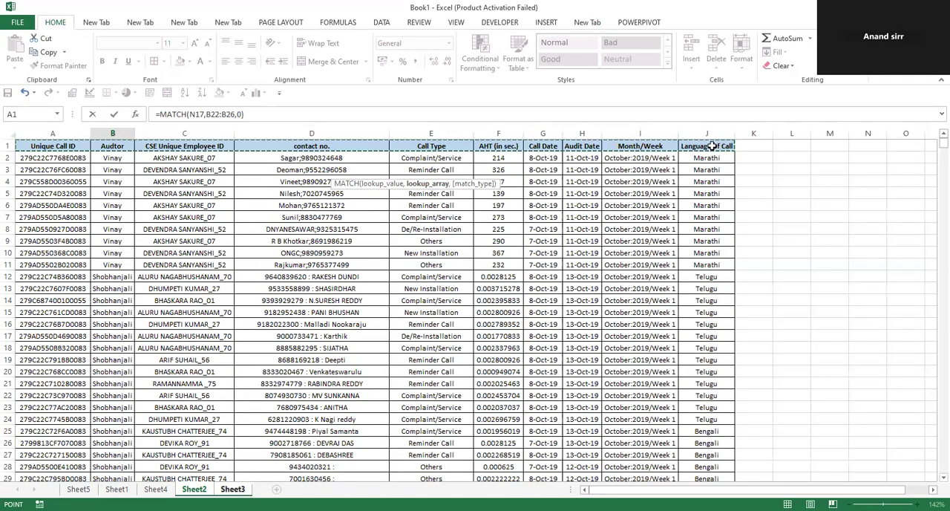
pyautogui.write(',')
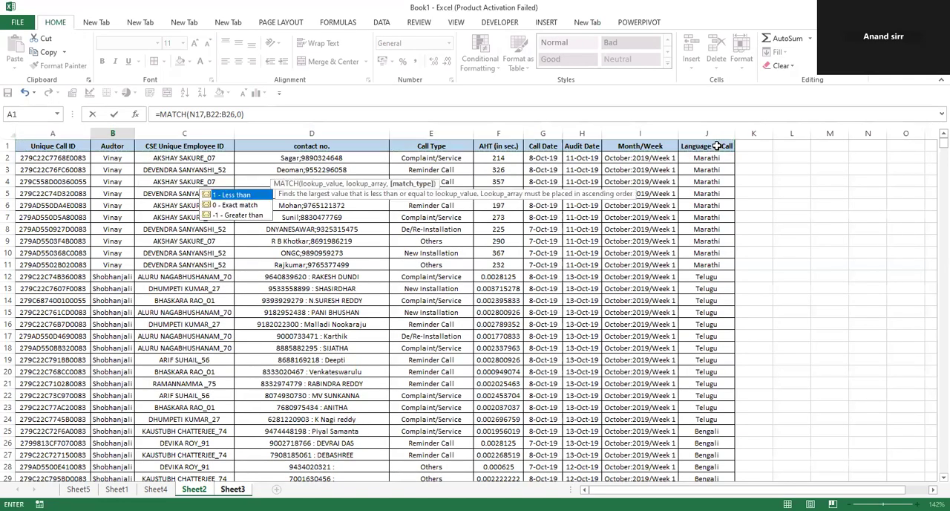
pyautogui.write('0),')
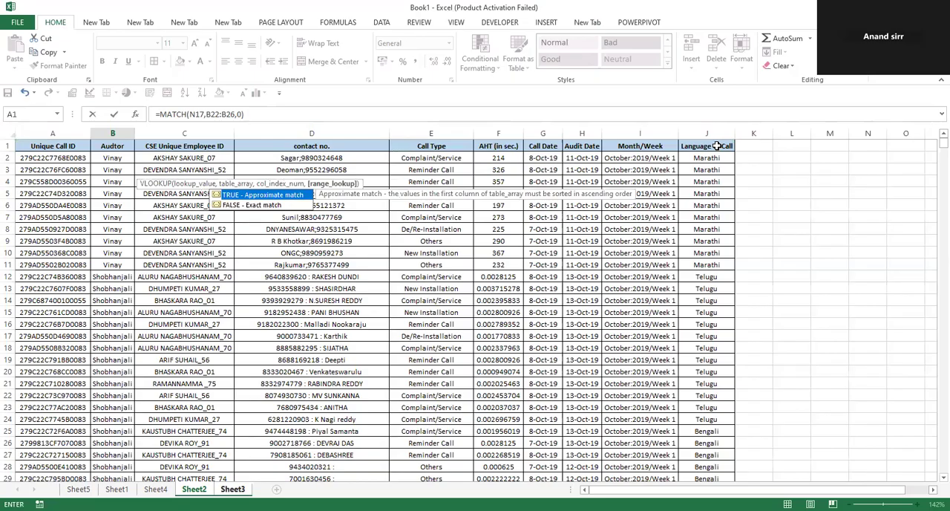
pyautogui.press('Return')
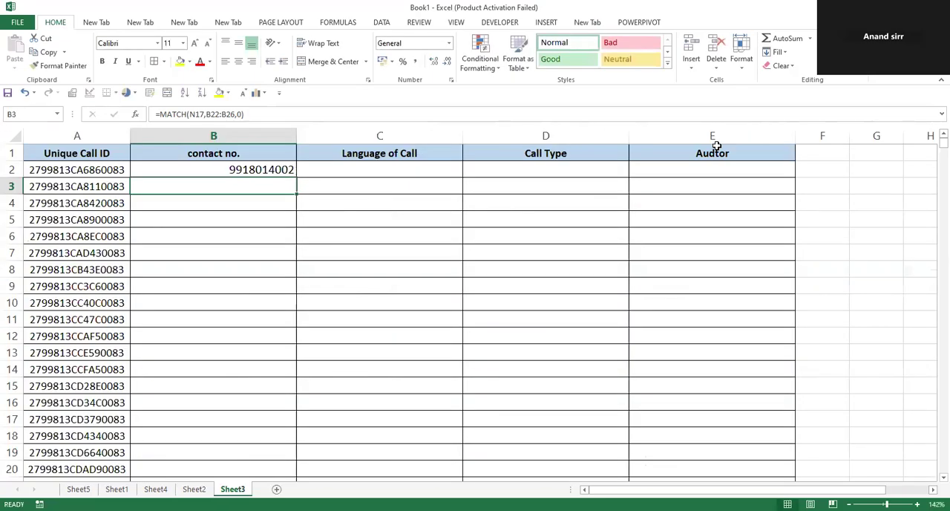
# Fill the B2 formula across to E2 and down through all rows of the call table on Sheet3
pyautogui.click(262, 171)
pyautogui.moveTo(294, 182); pyautogui.dragTo(795, 181)
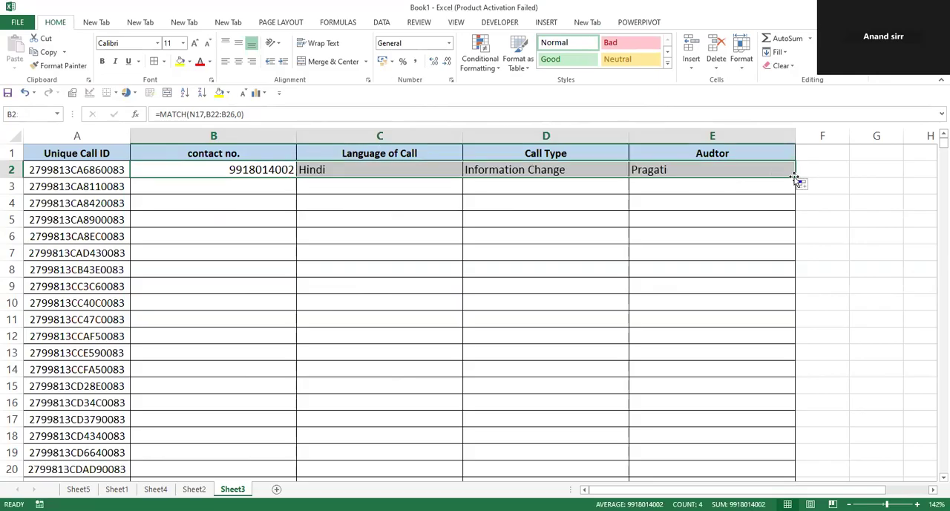
pyautogui.doubleClick(795, 178)
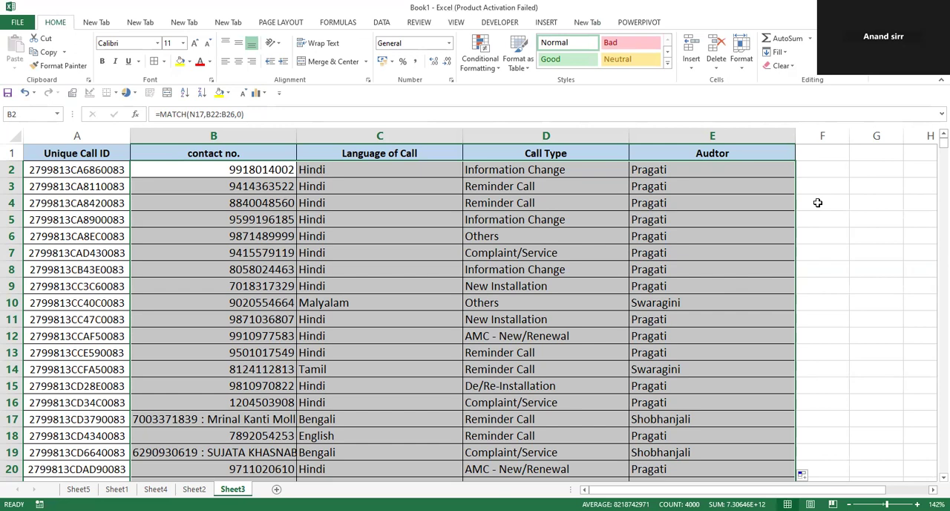
pyautogui.moveTo(75, 136); pyautogui.dragTo(76, 135)
pyautogui.click(47, 169)
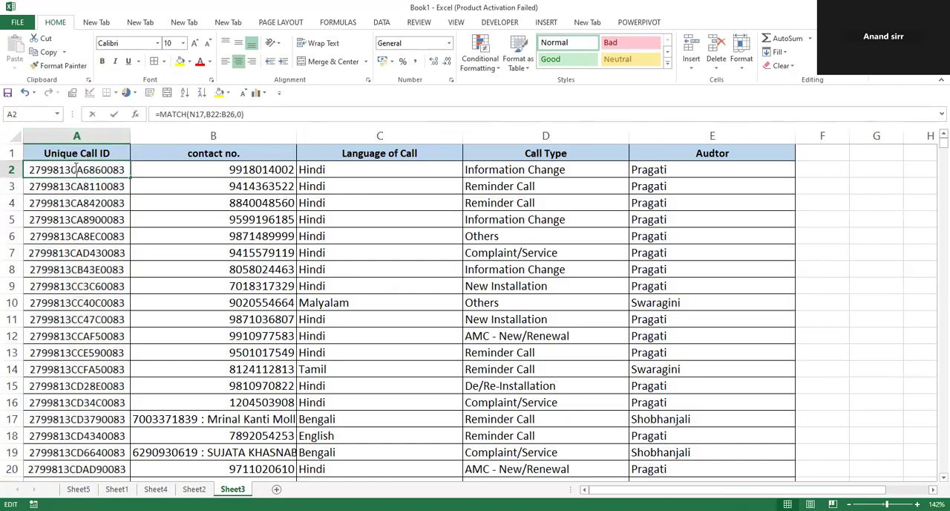
pyautogui.doubleClick(47, 172)
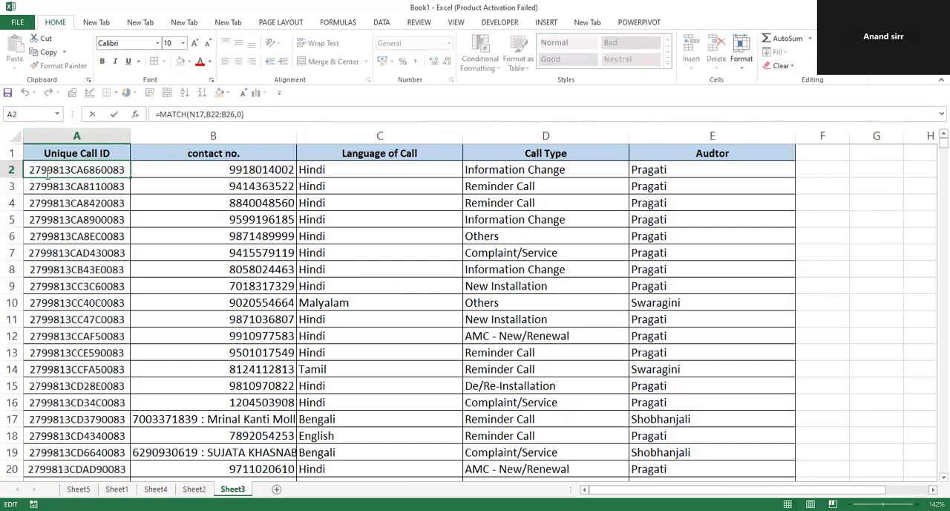
pyautogui.click(57, 130)
pyautogui.click(155, 151)
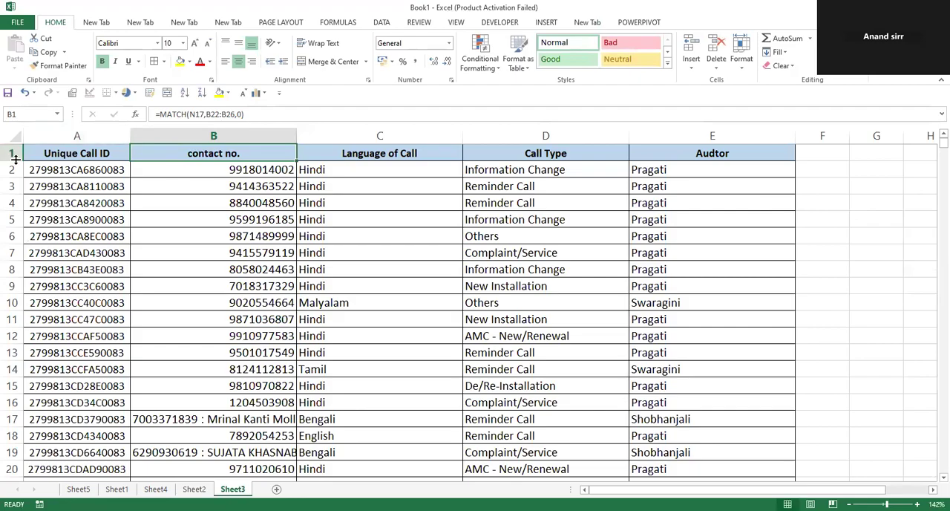
# Try the absolute and mixed forms of a reference to G6 in cell G13, and cancel the entry
pyautogui.click(877, 345)
pyautogui.write('=')
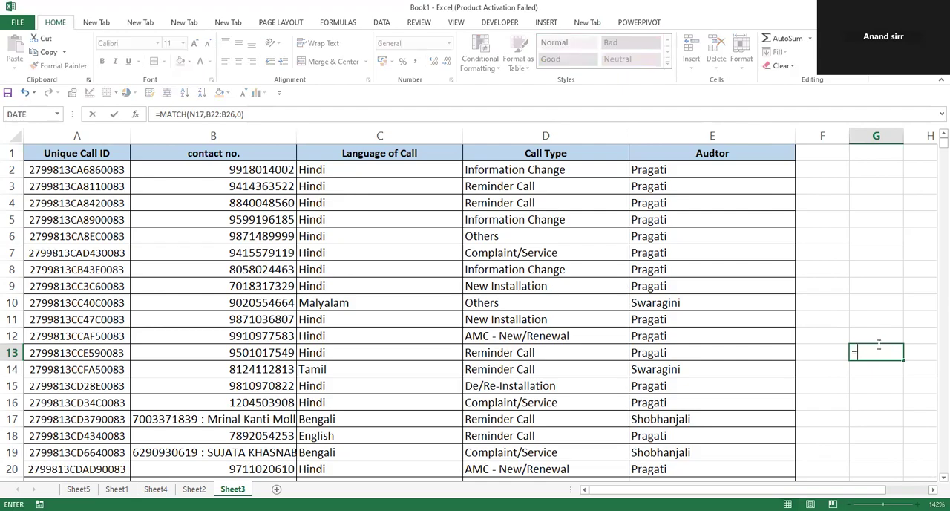
pyautogui.click(857, 243)
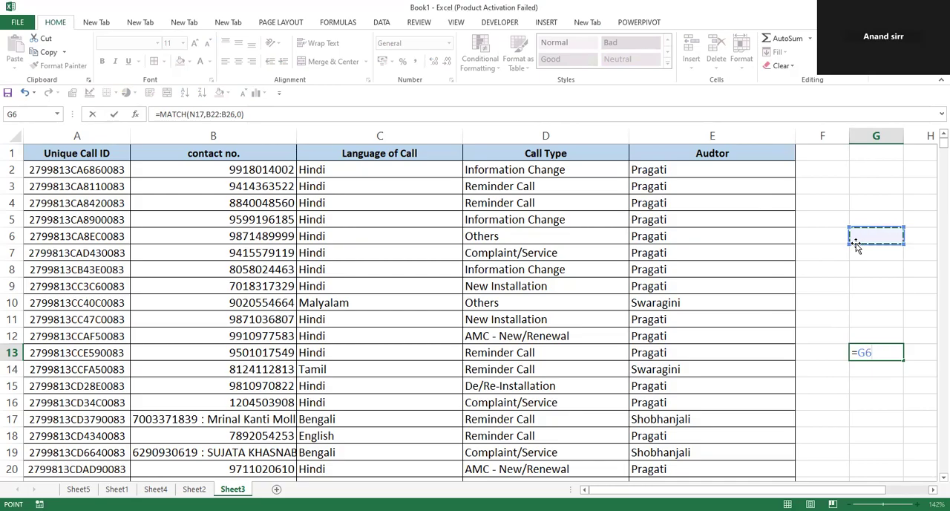
pyautogui.press('F4')
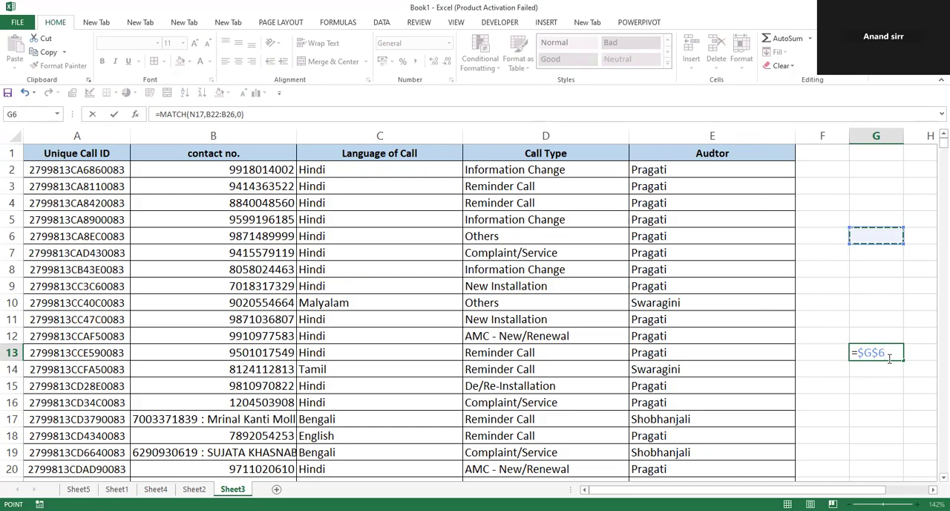
pyautogui.press('F4')
pyautogui.press('F4')
pyautogui.press('Escape')
pyautogui.click(5, 149)
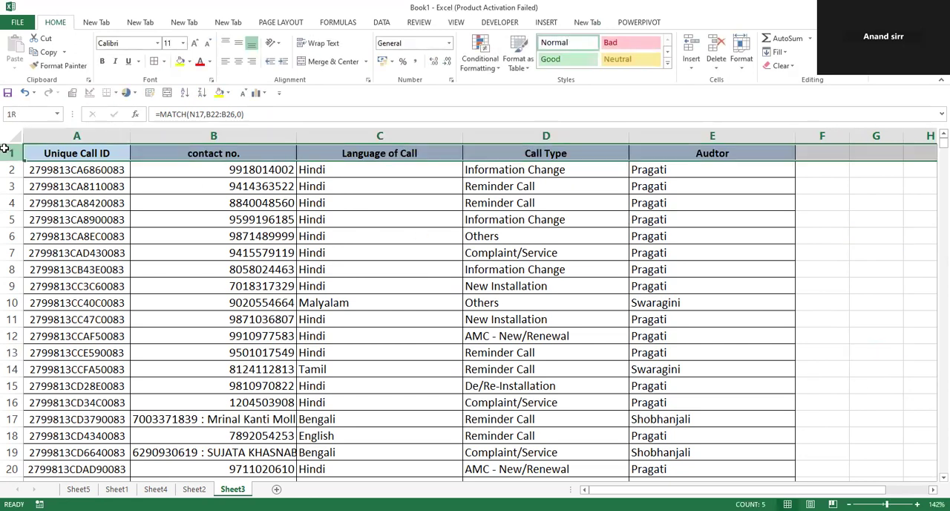
pyautogui.click(74, 132)
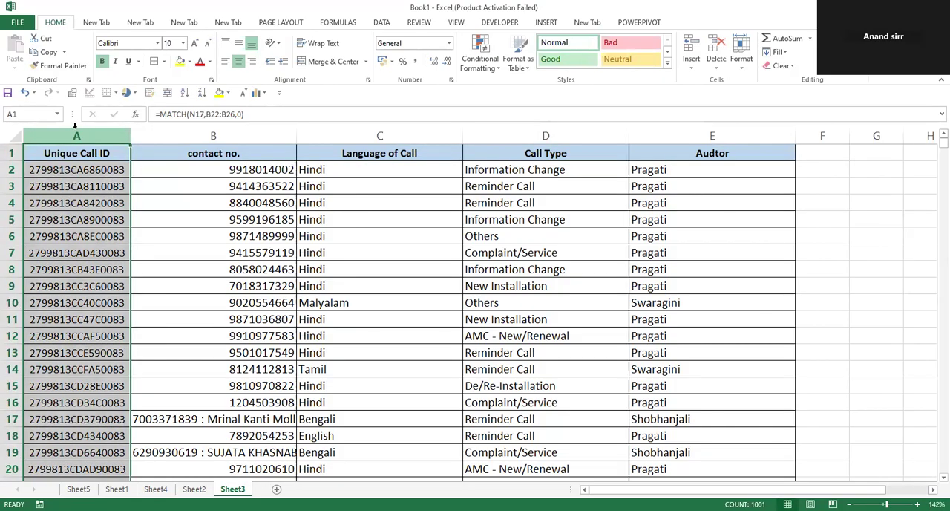
pyautogui.click(825, 268)
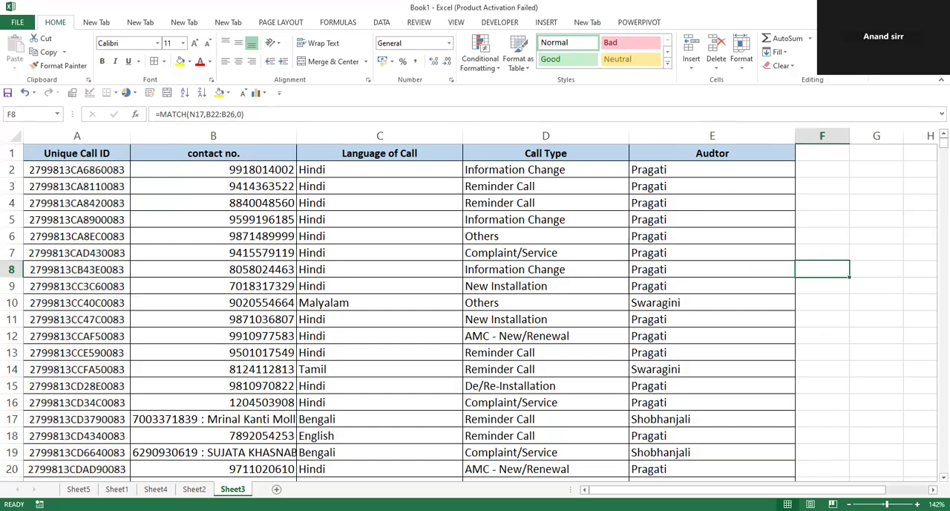